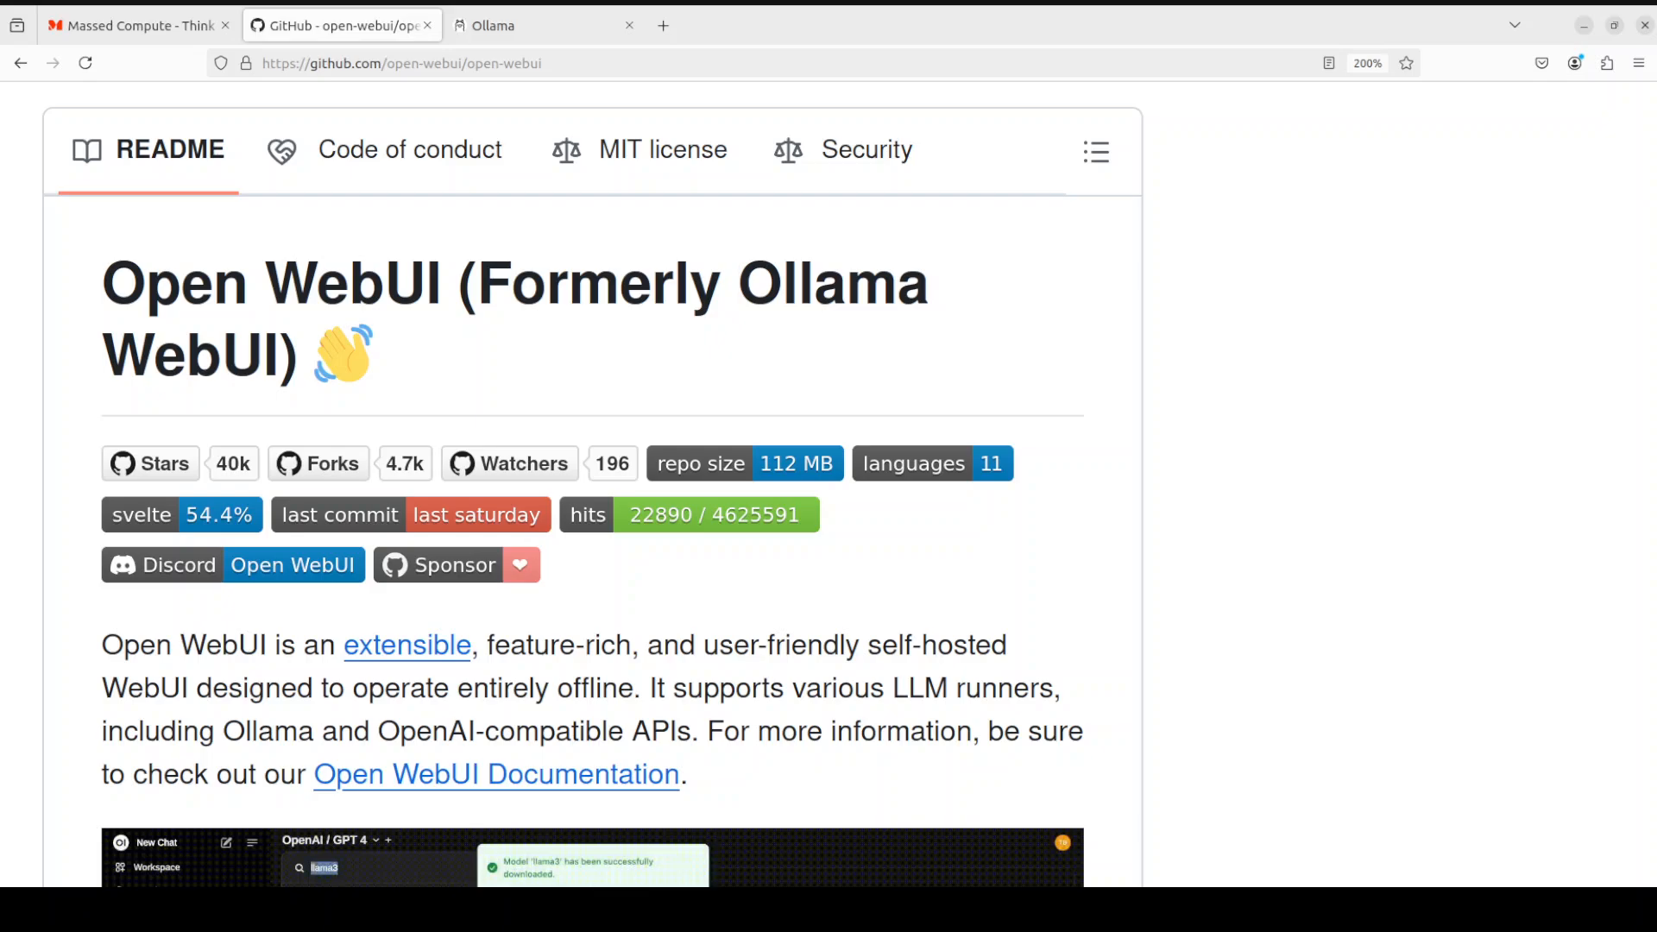
View the Ollama home page, the Open WebUI GitHub README and the Massed Compute site
key("ctrl+Tab")
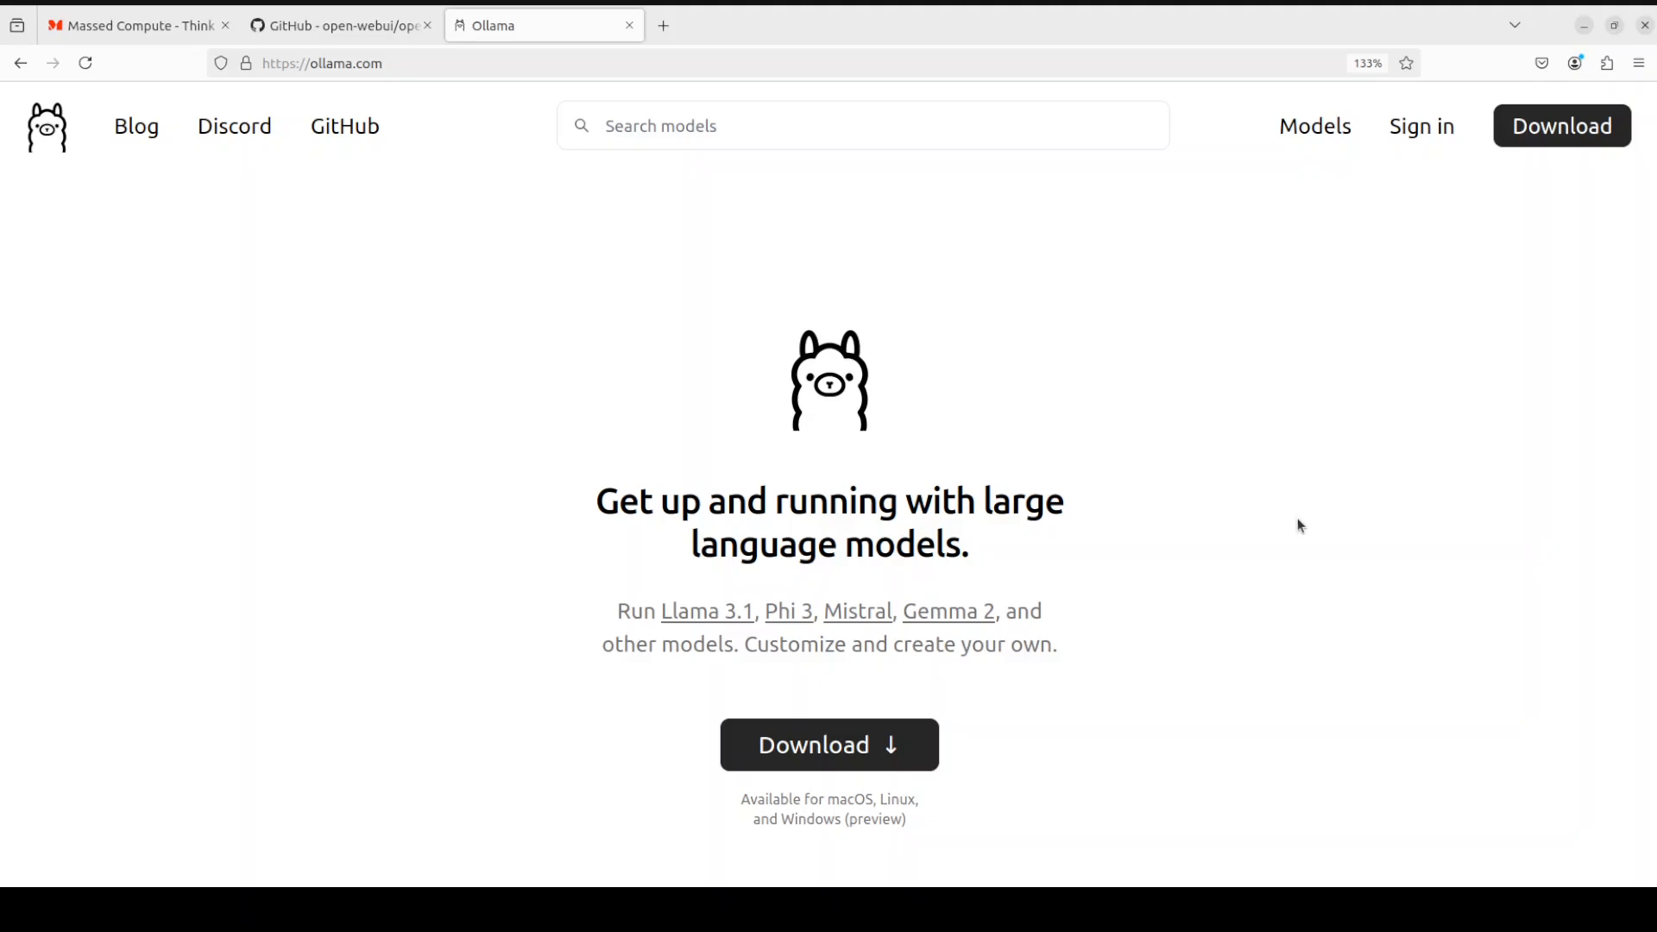
left_click(330, 27)
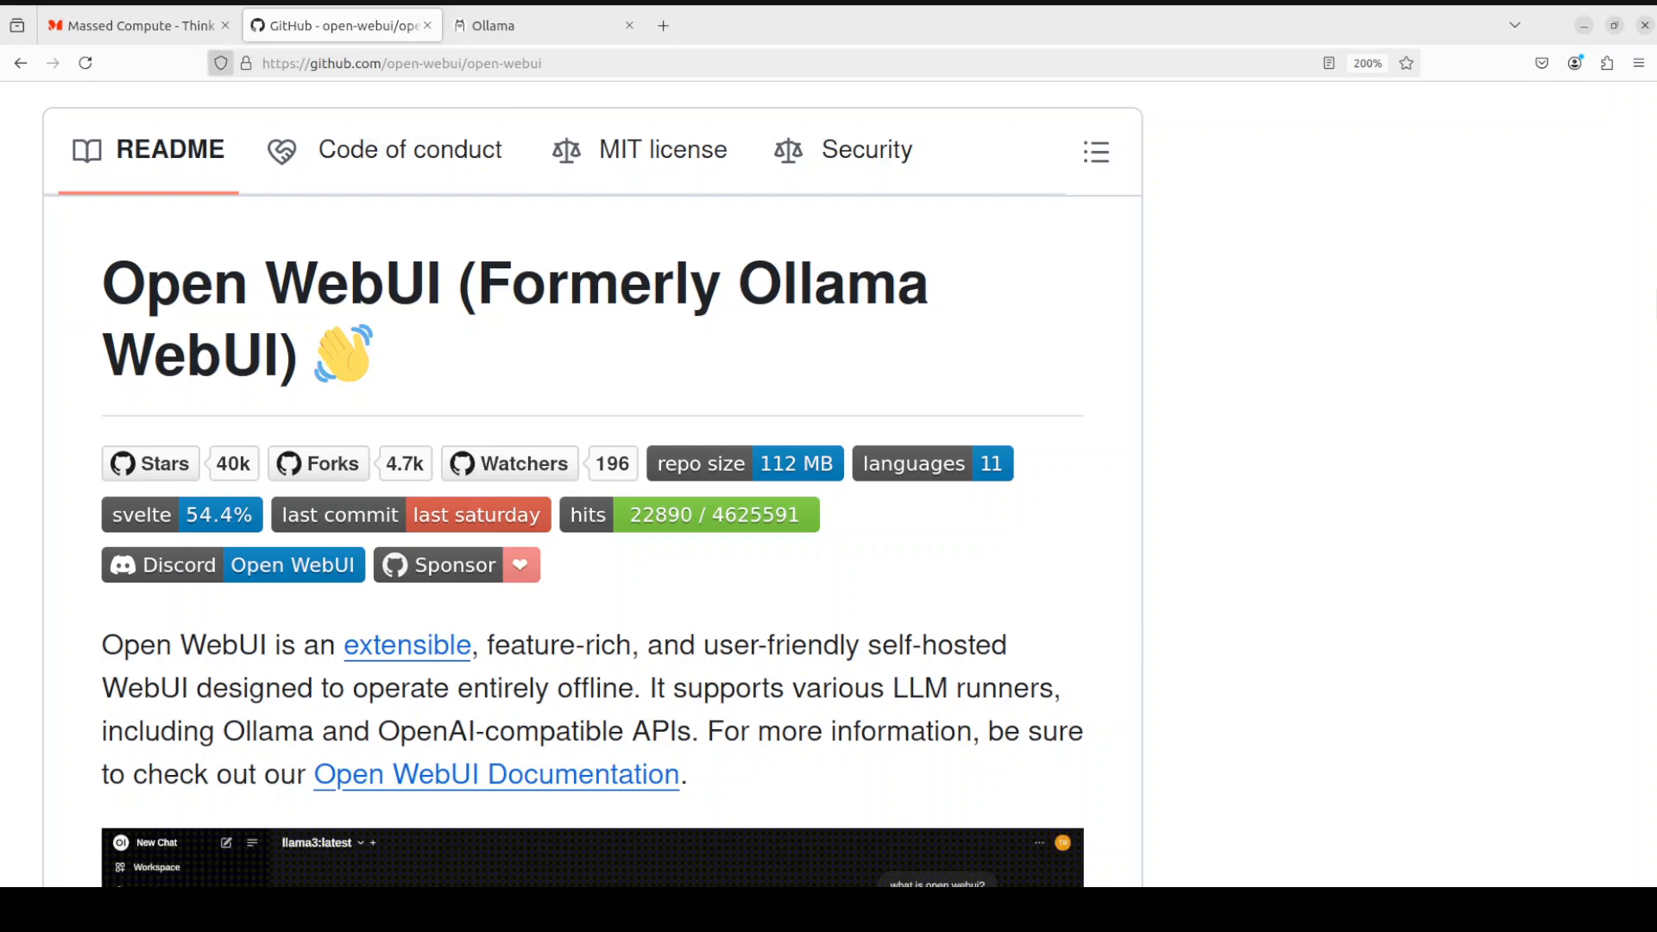
left_click(125, 31)
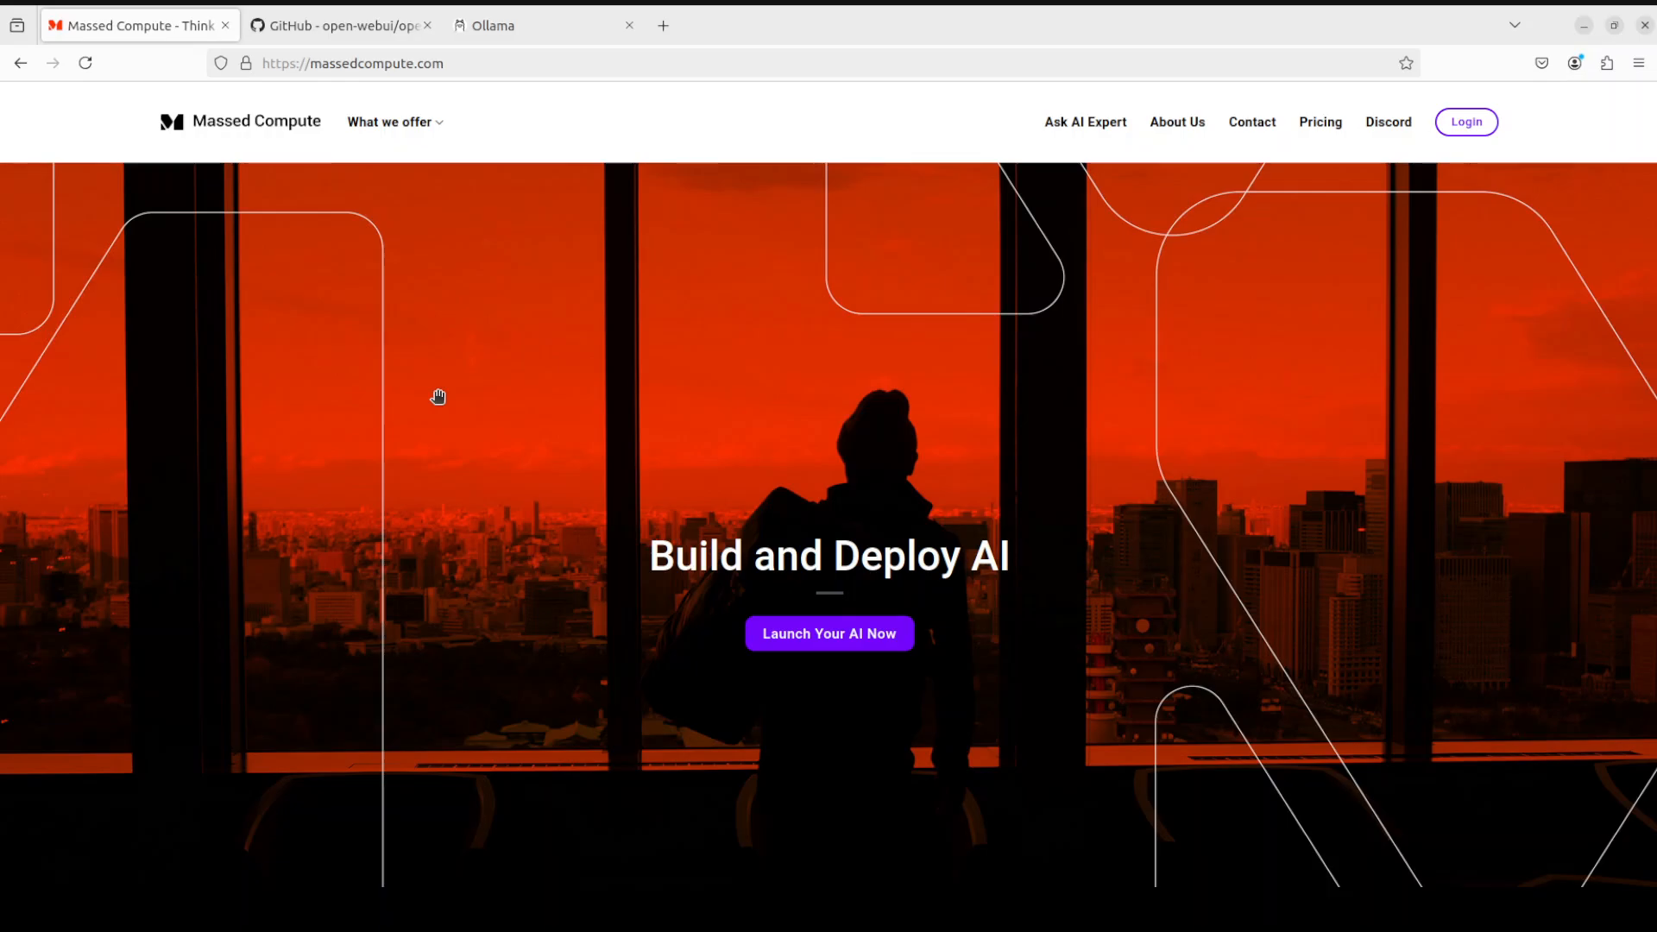
Check the installed Docker version in a cleared terminal and view the Docker installation commands in Visual Studio Code
left_click(18, 226)
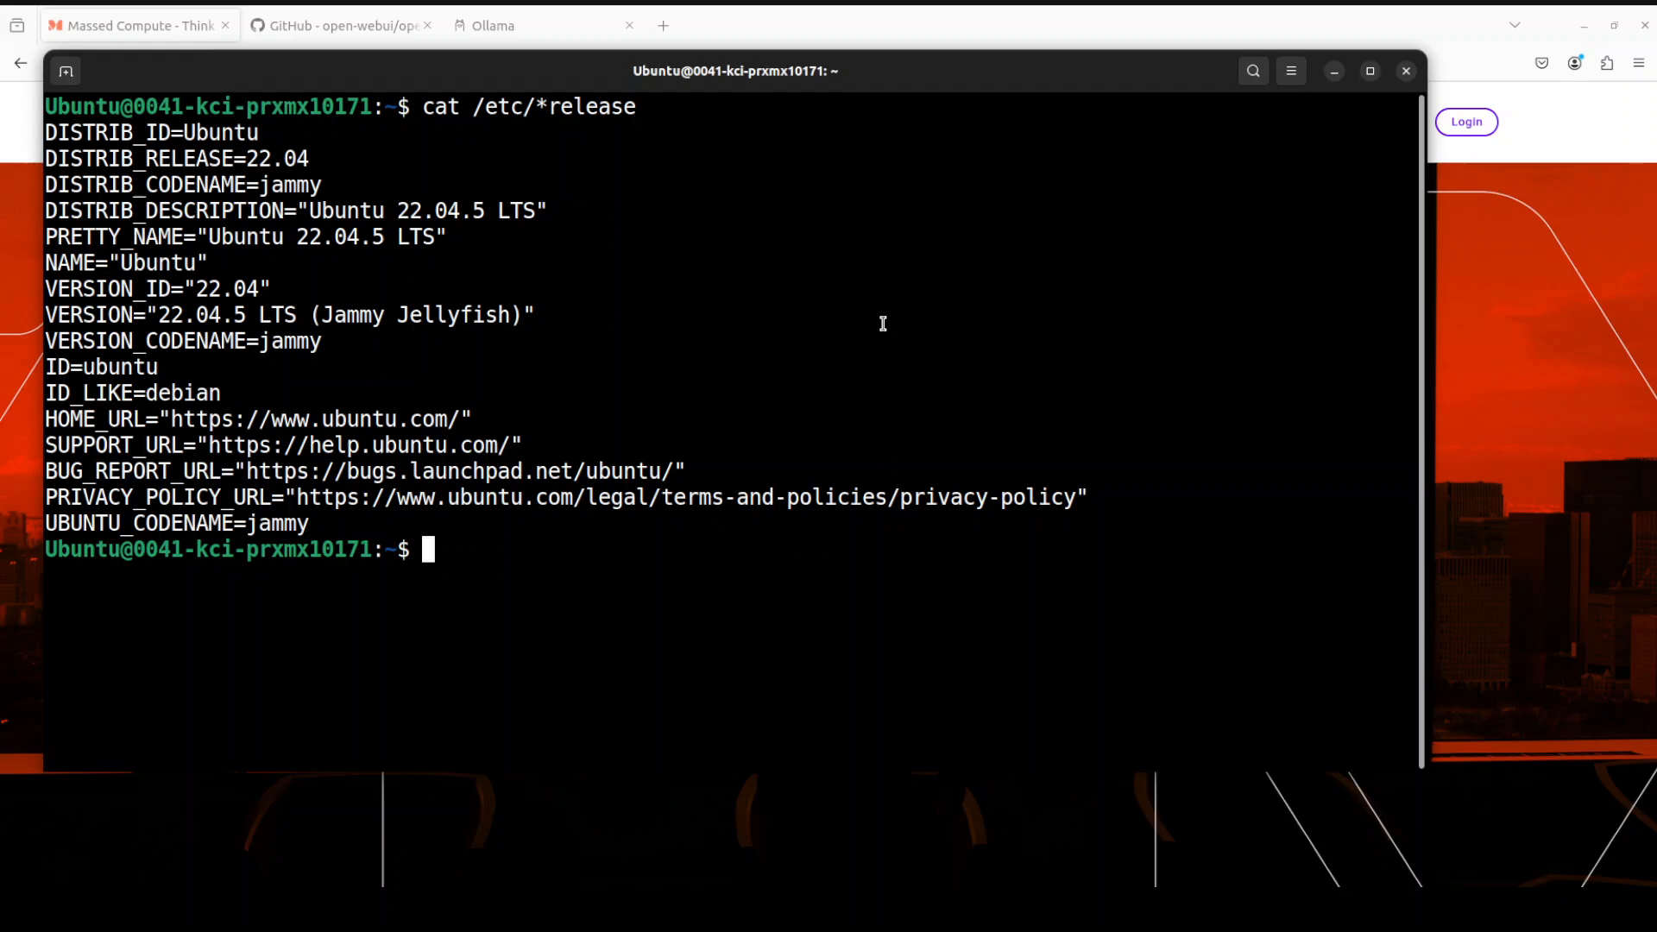
type("clear")
key("Return")
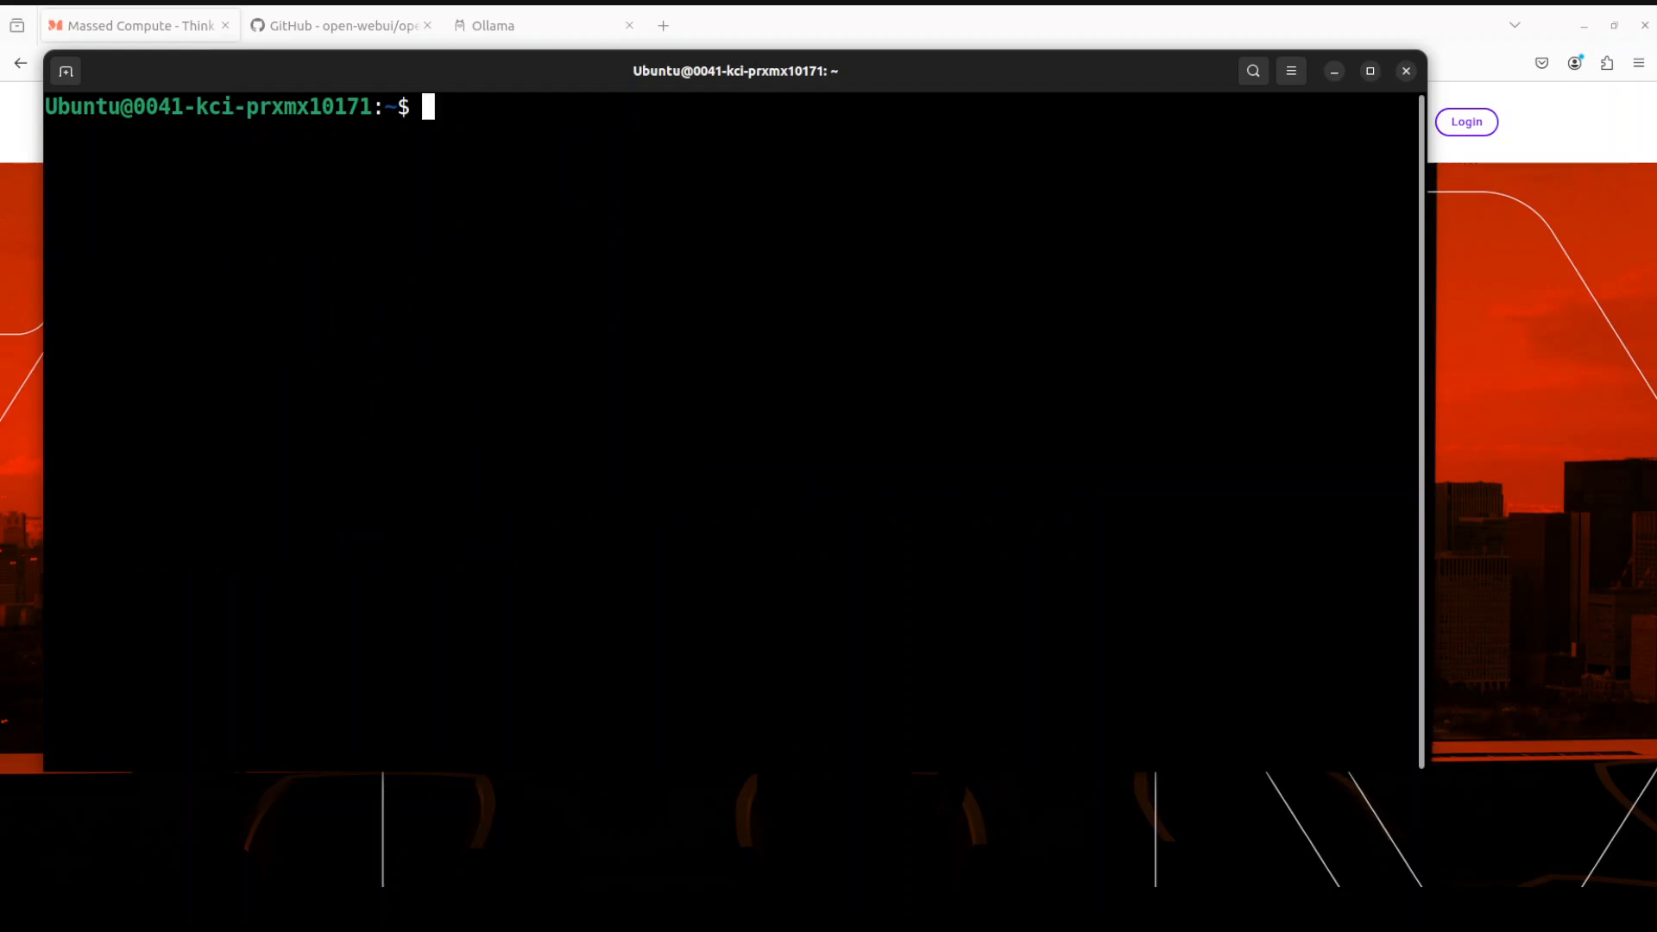
type("docker --version")
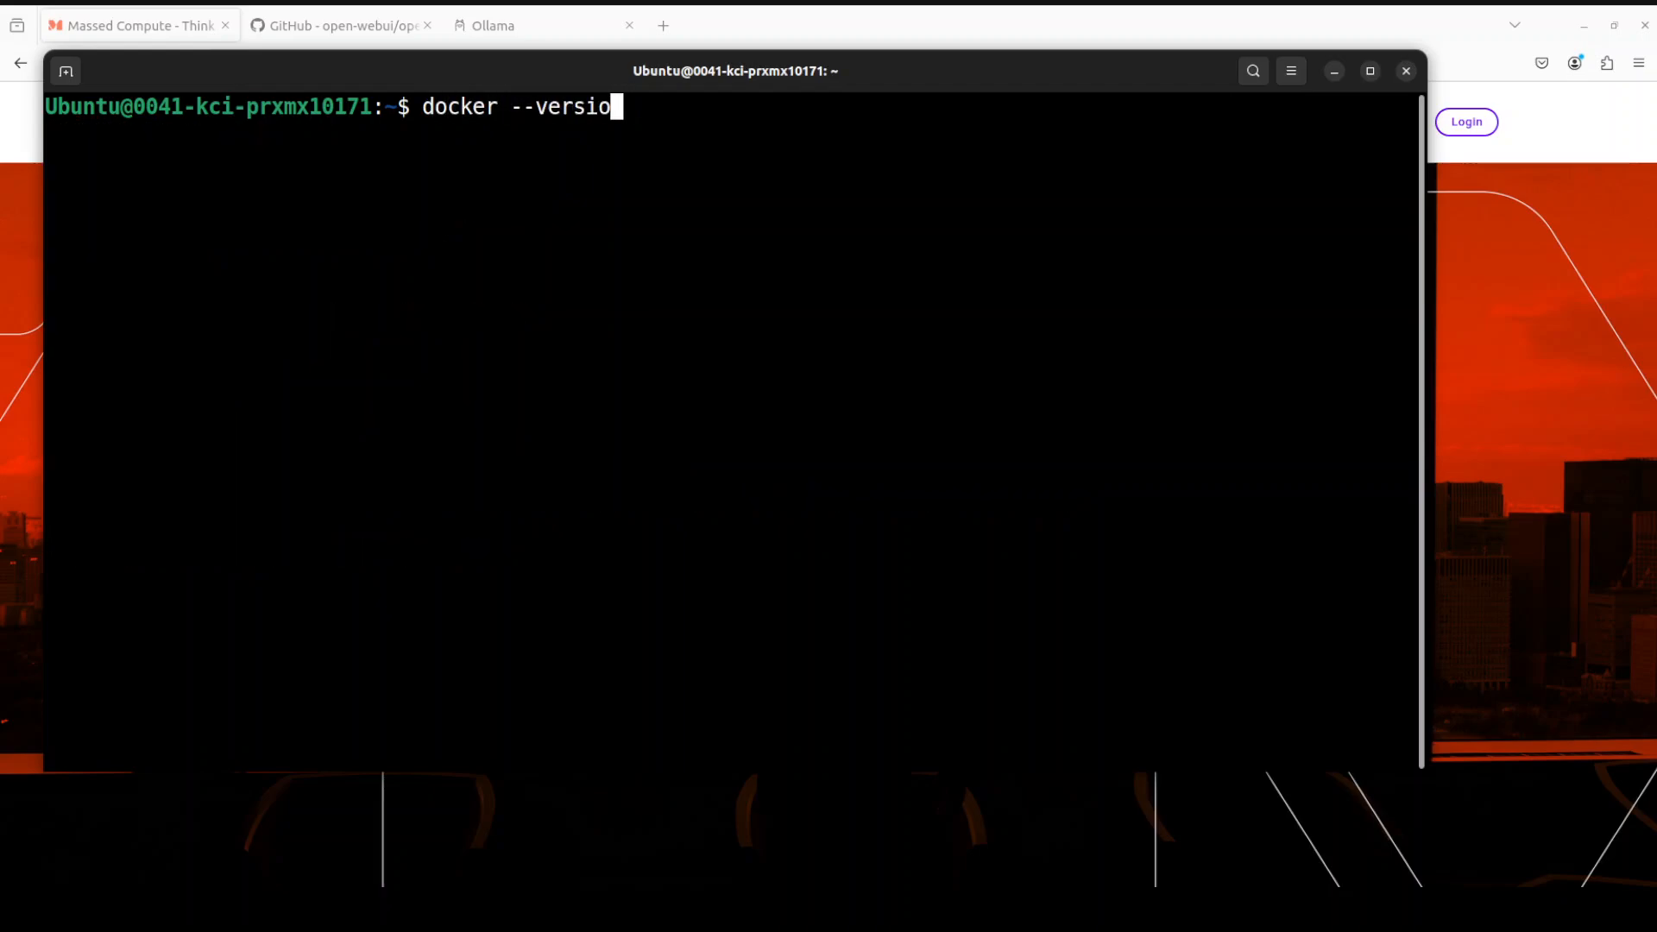
key("Return")
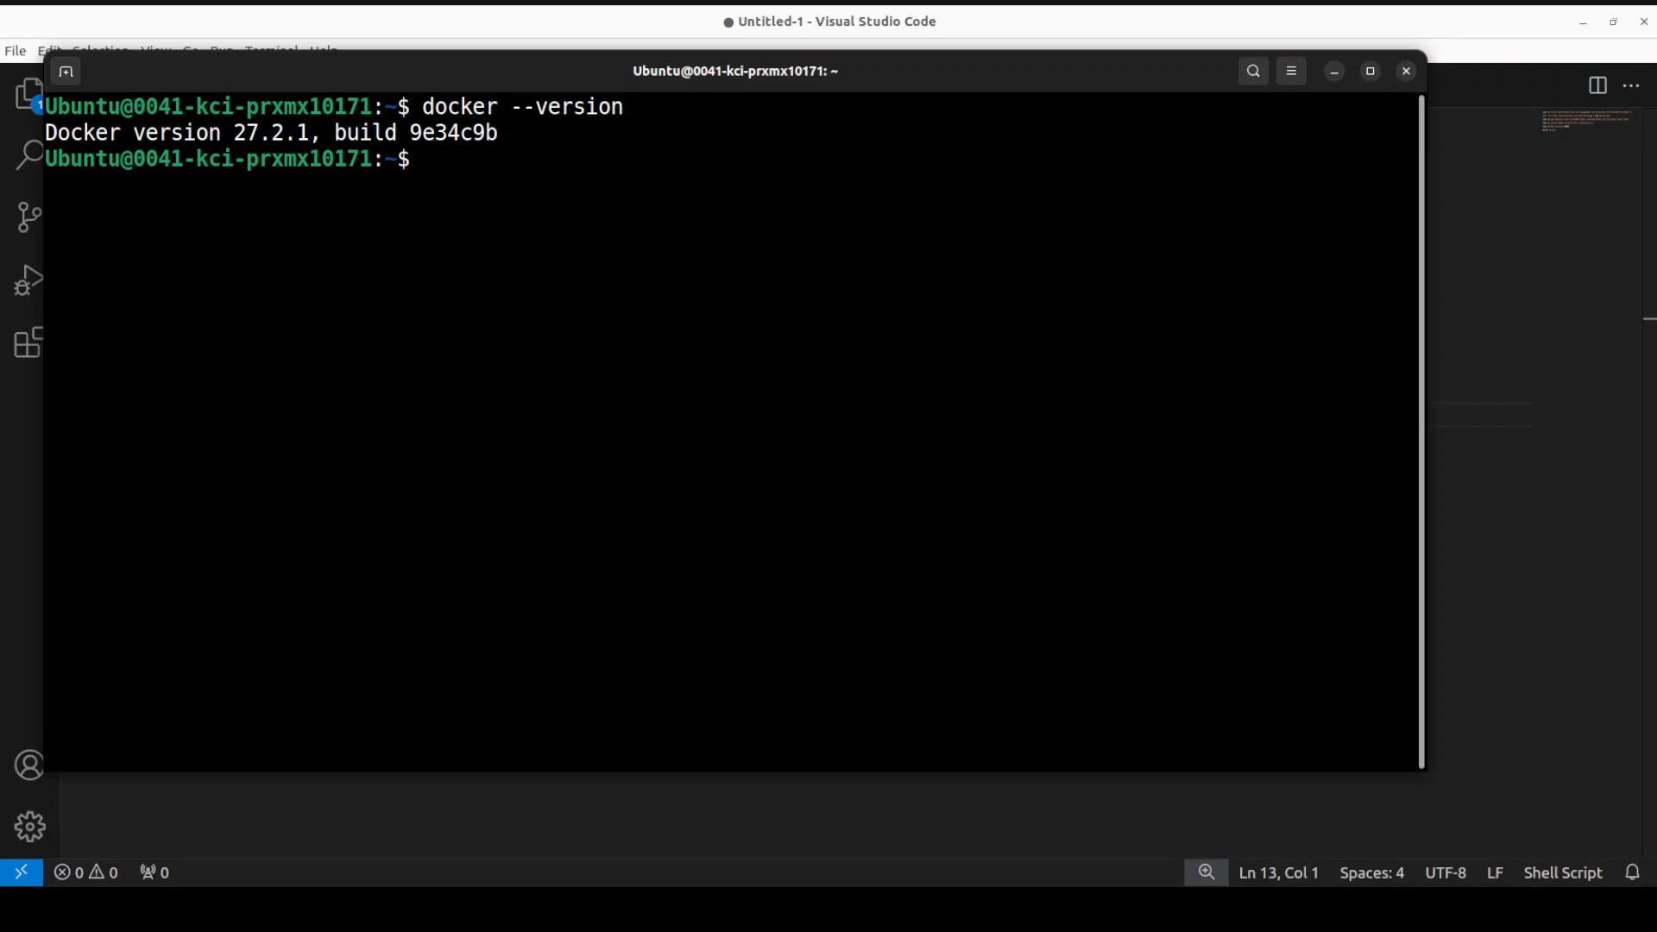
left_click(1455, 280)
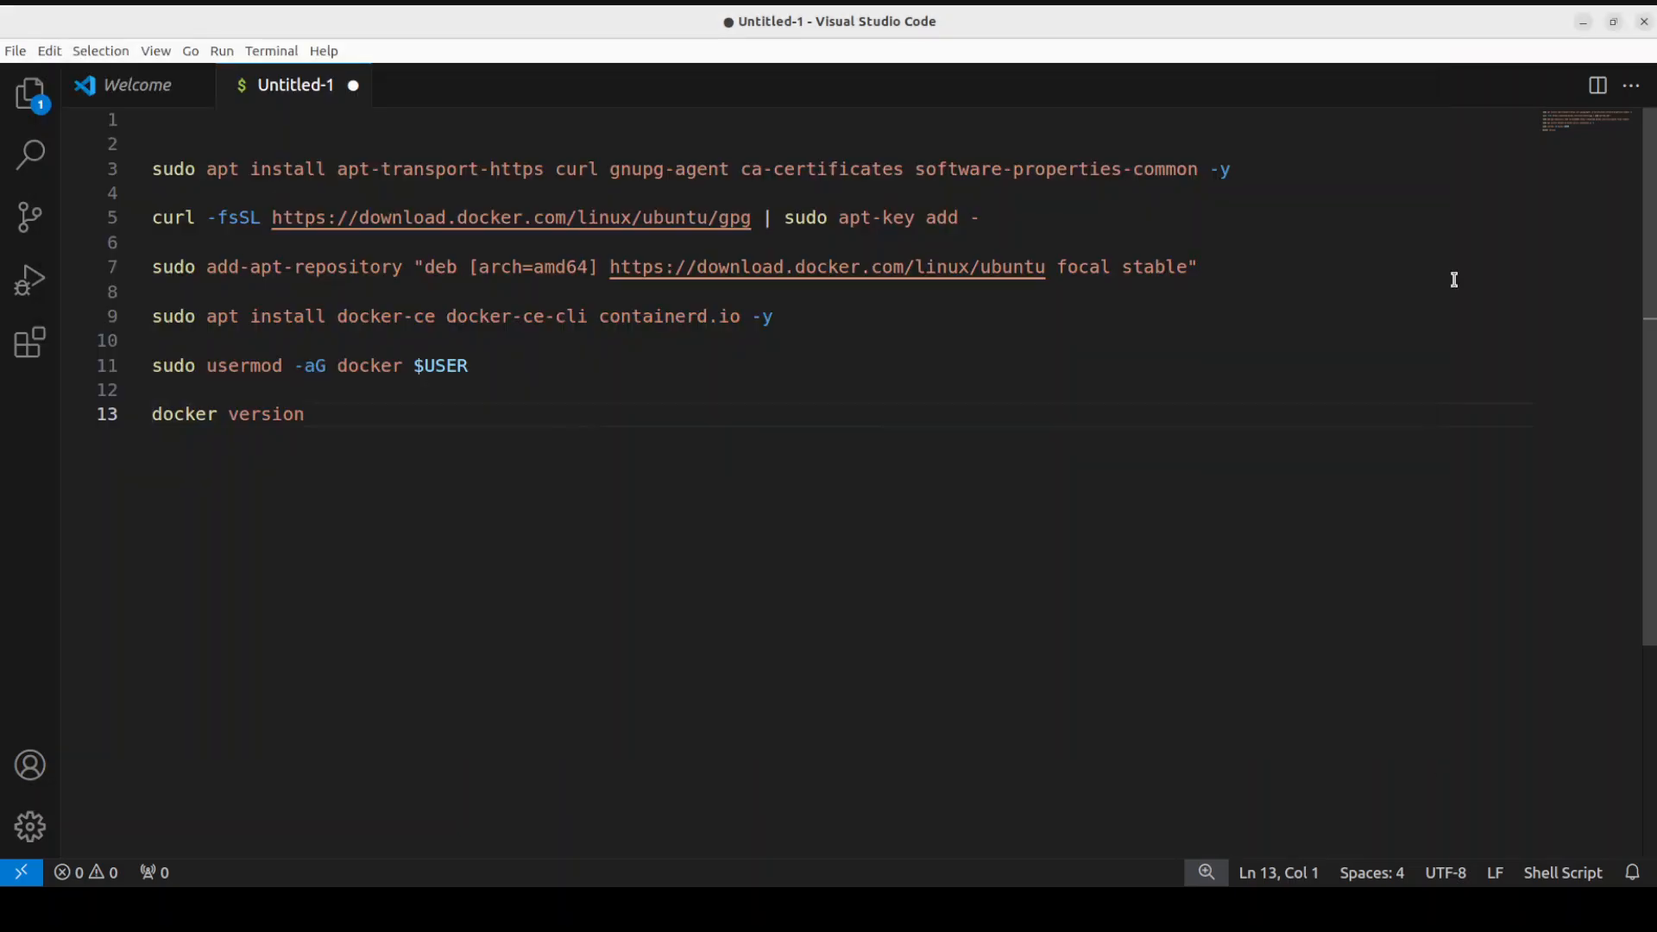
left_click(1455, 282)
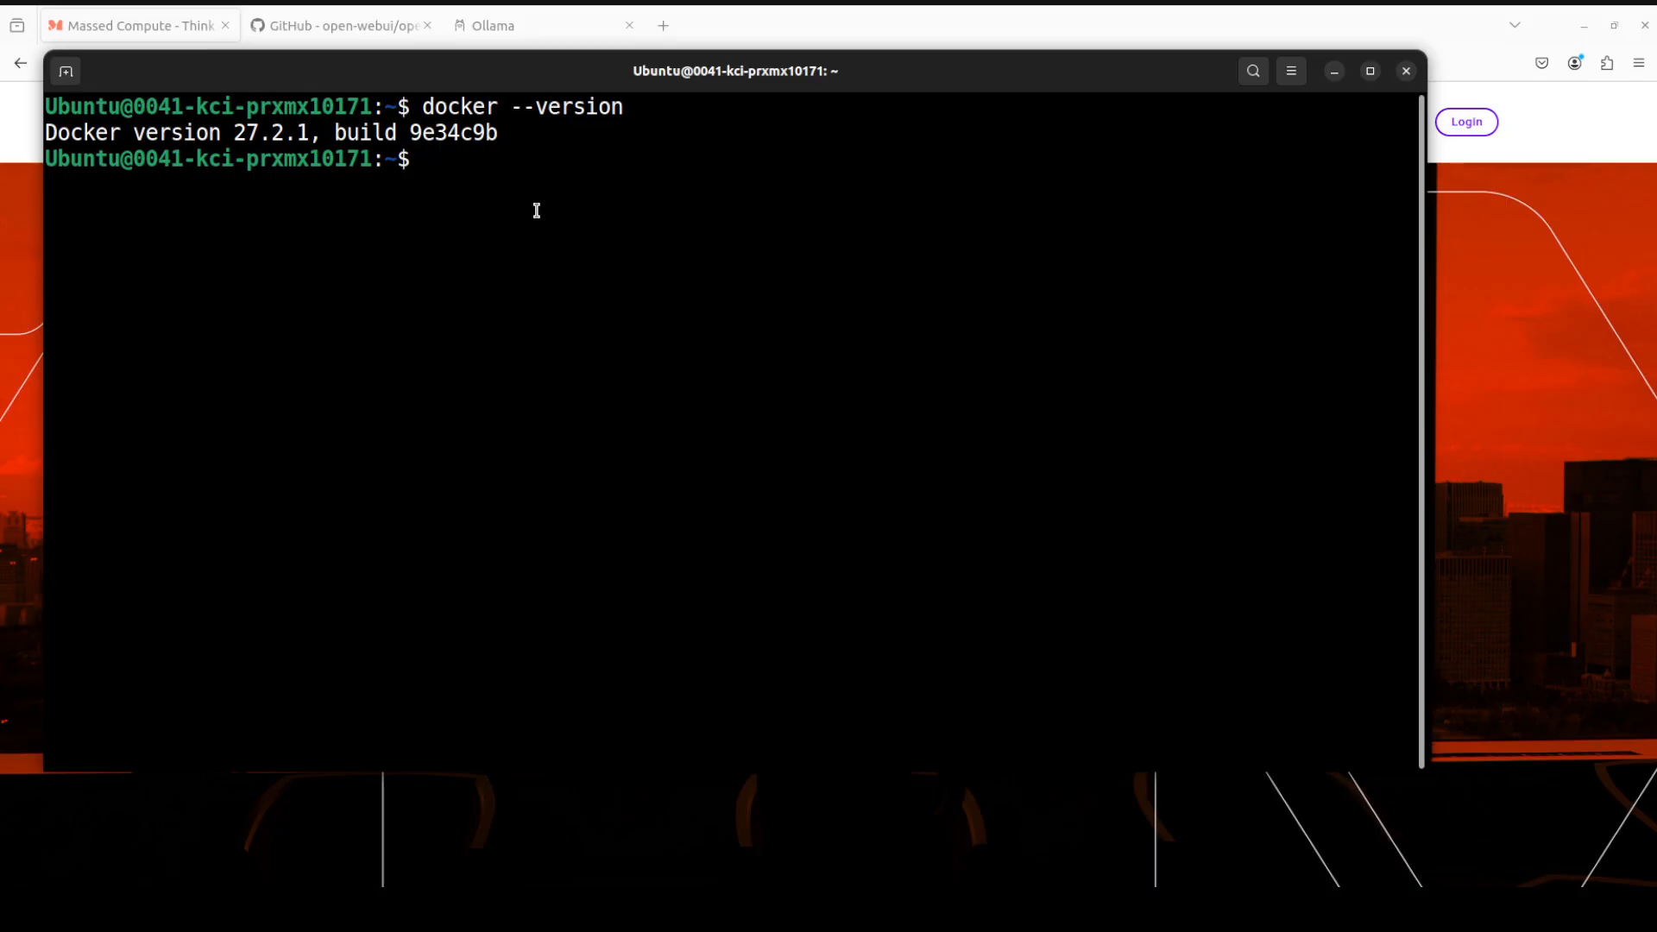
In a cleared terminal, run docker run -d -p 3000:8080 --gpus=all -v ollama:/root/.ollama -v open-webui:/app/backend/data --name open-webui --restart always ghcr.io/open-webui/open-webui:ollama
type("clear")
key("Return")
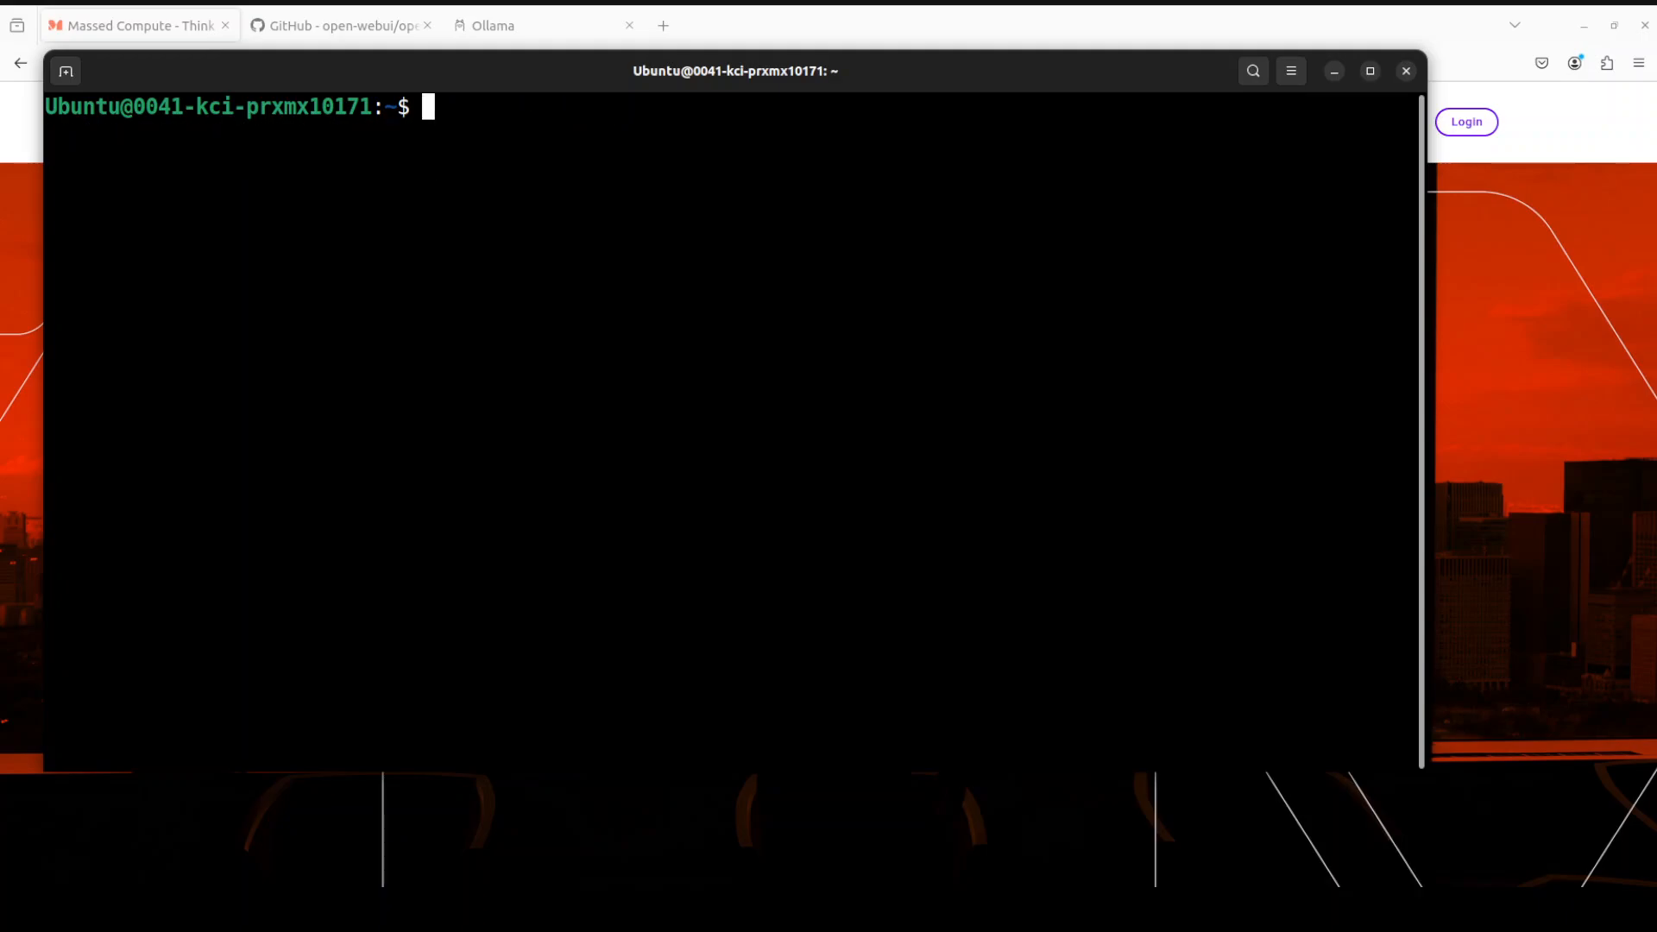
right_click(488, 189)
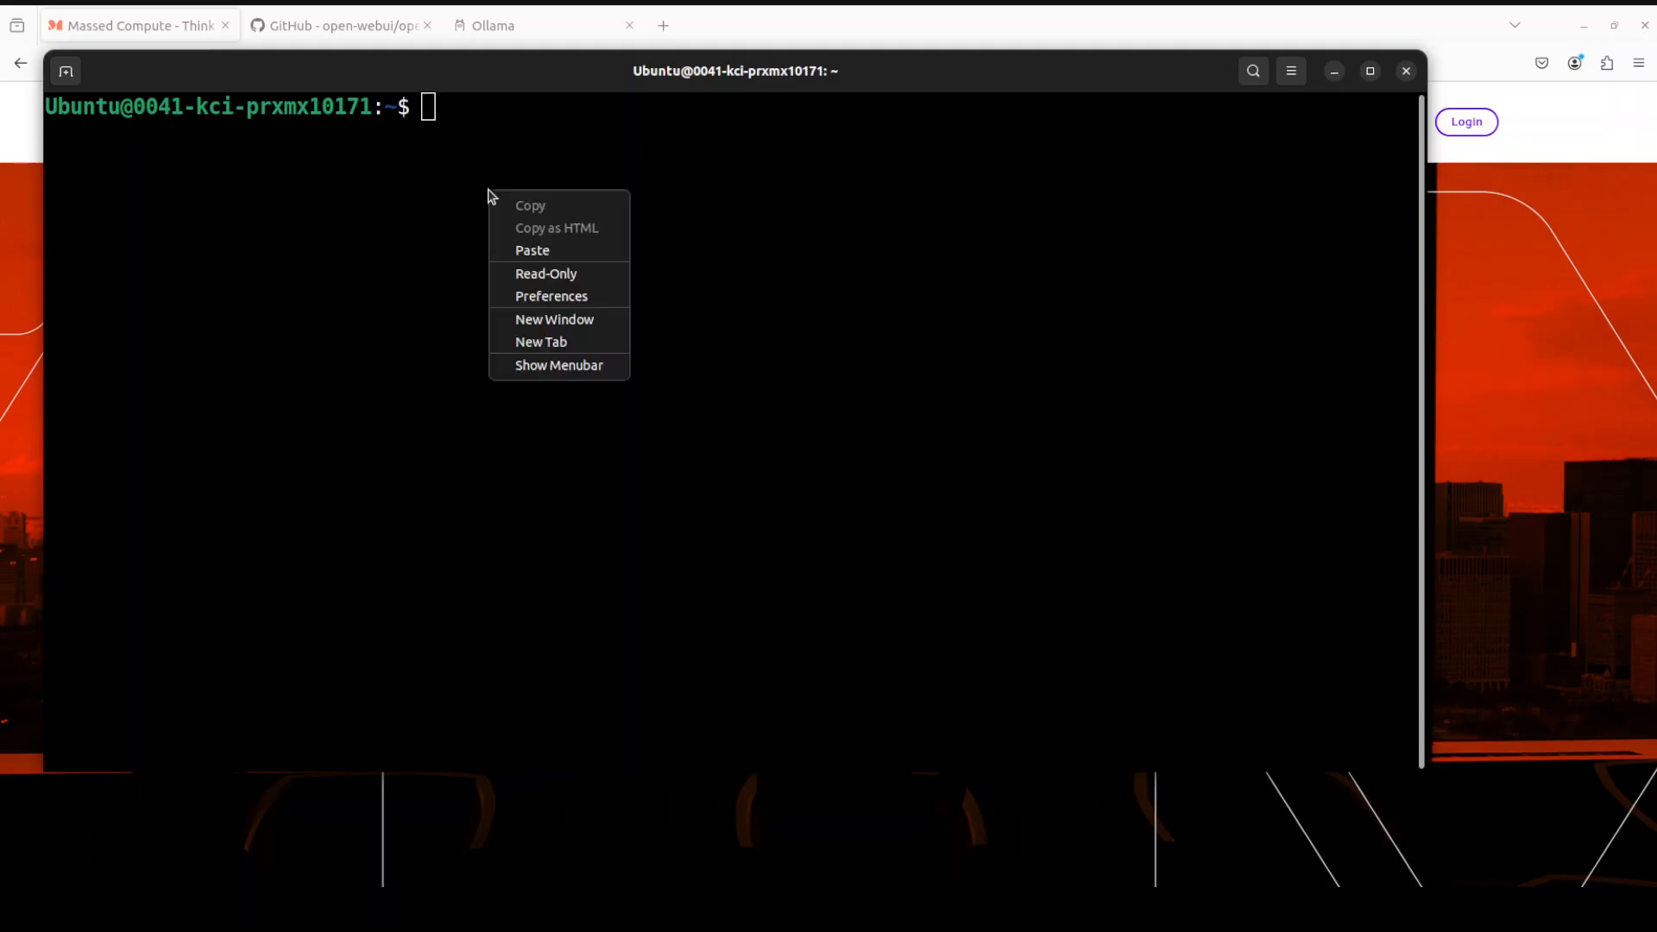
left_click(539, 252)
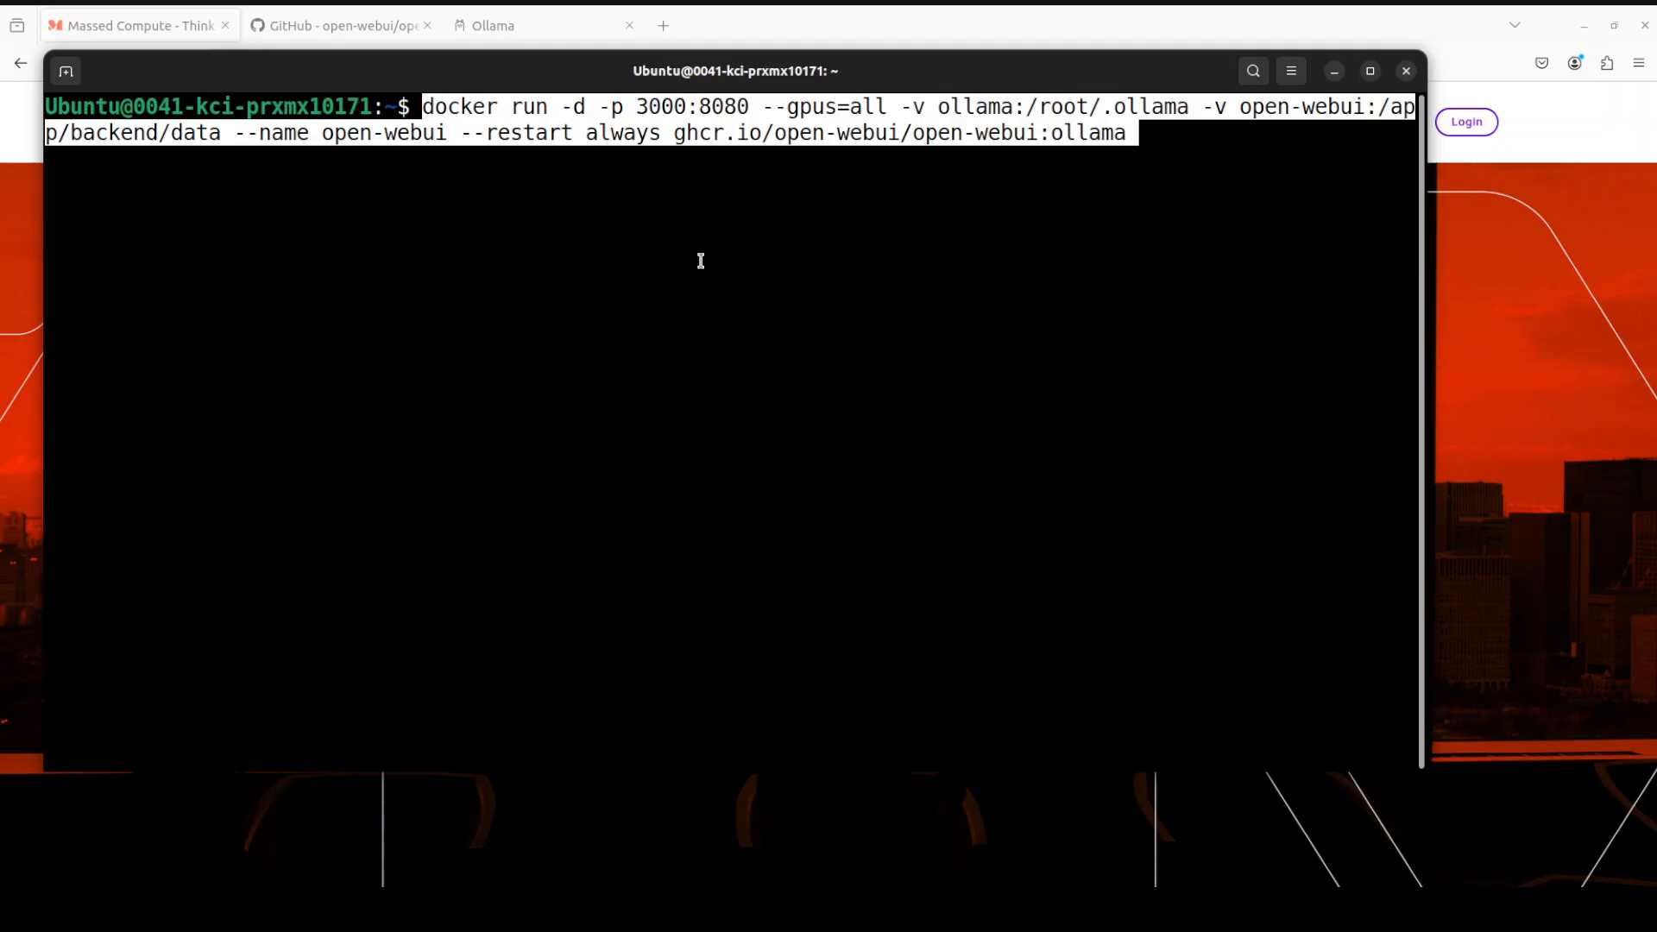
key("Return")
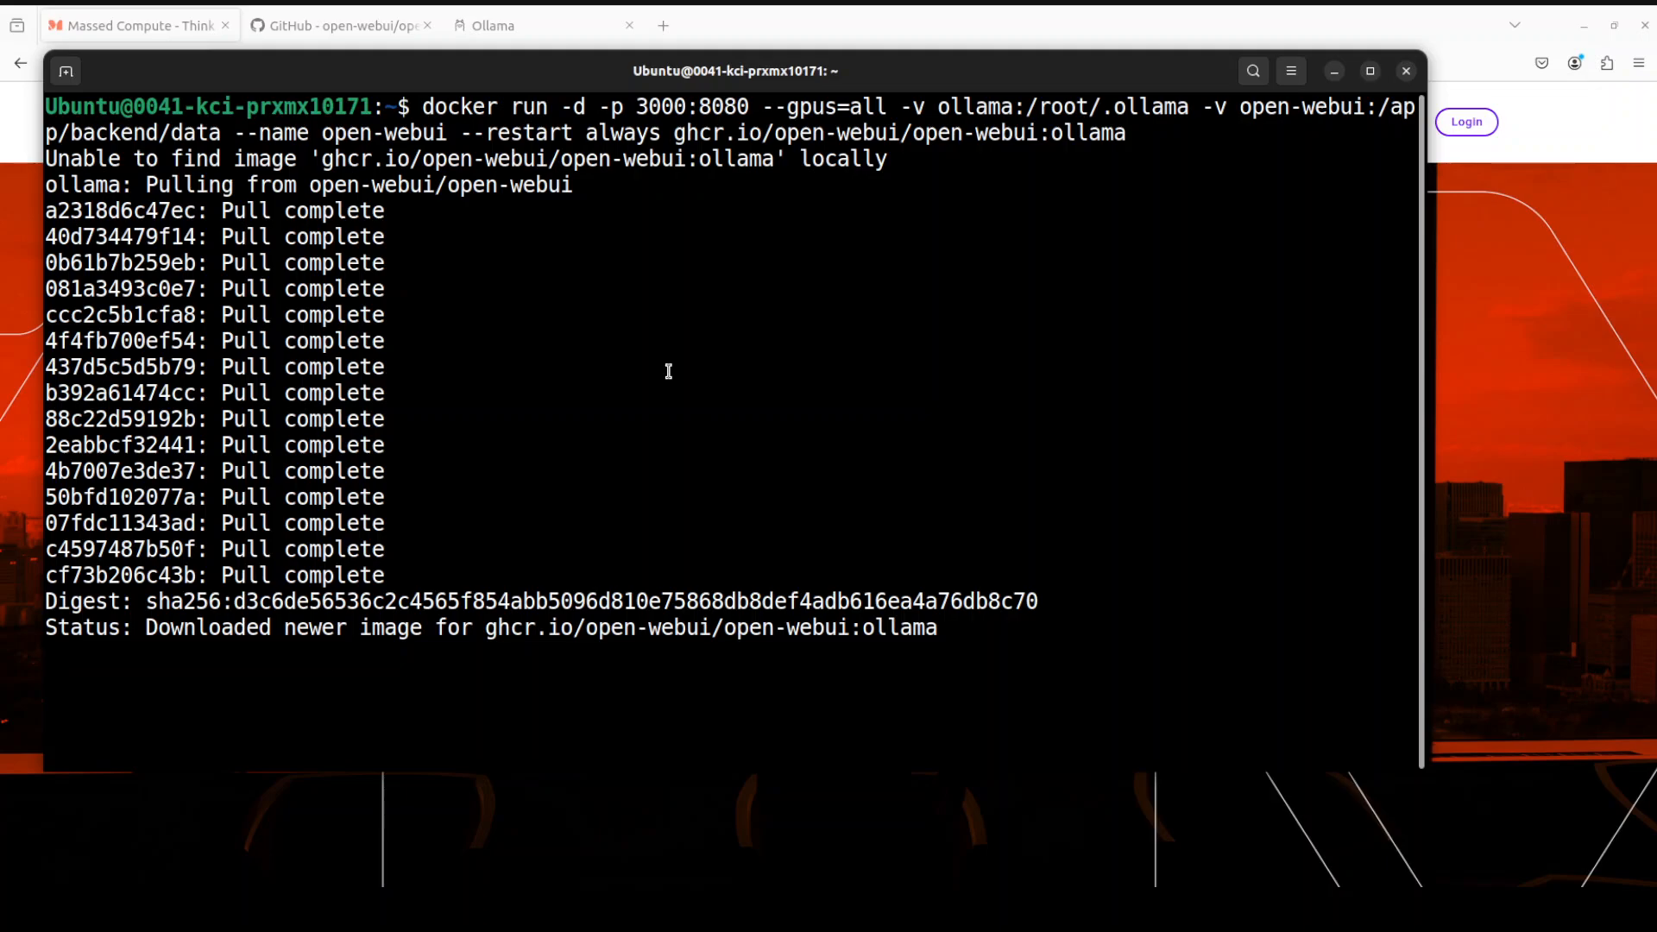
Try to interrupt the GPU-enabled Open WebUI container launch and get back to an empty prompt
key("ctrl+c")
key("ctrl+c")
key("Return")
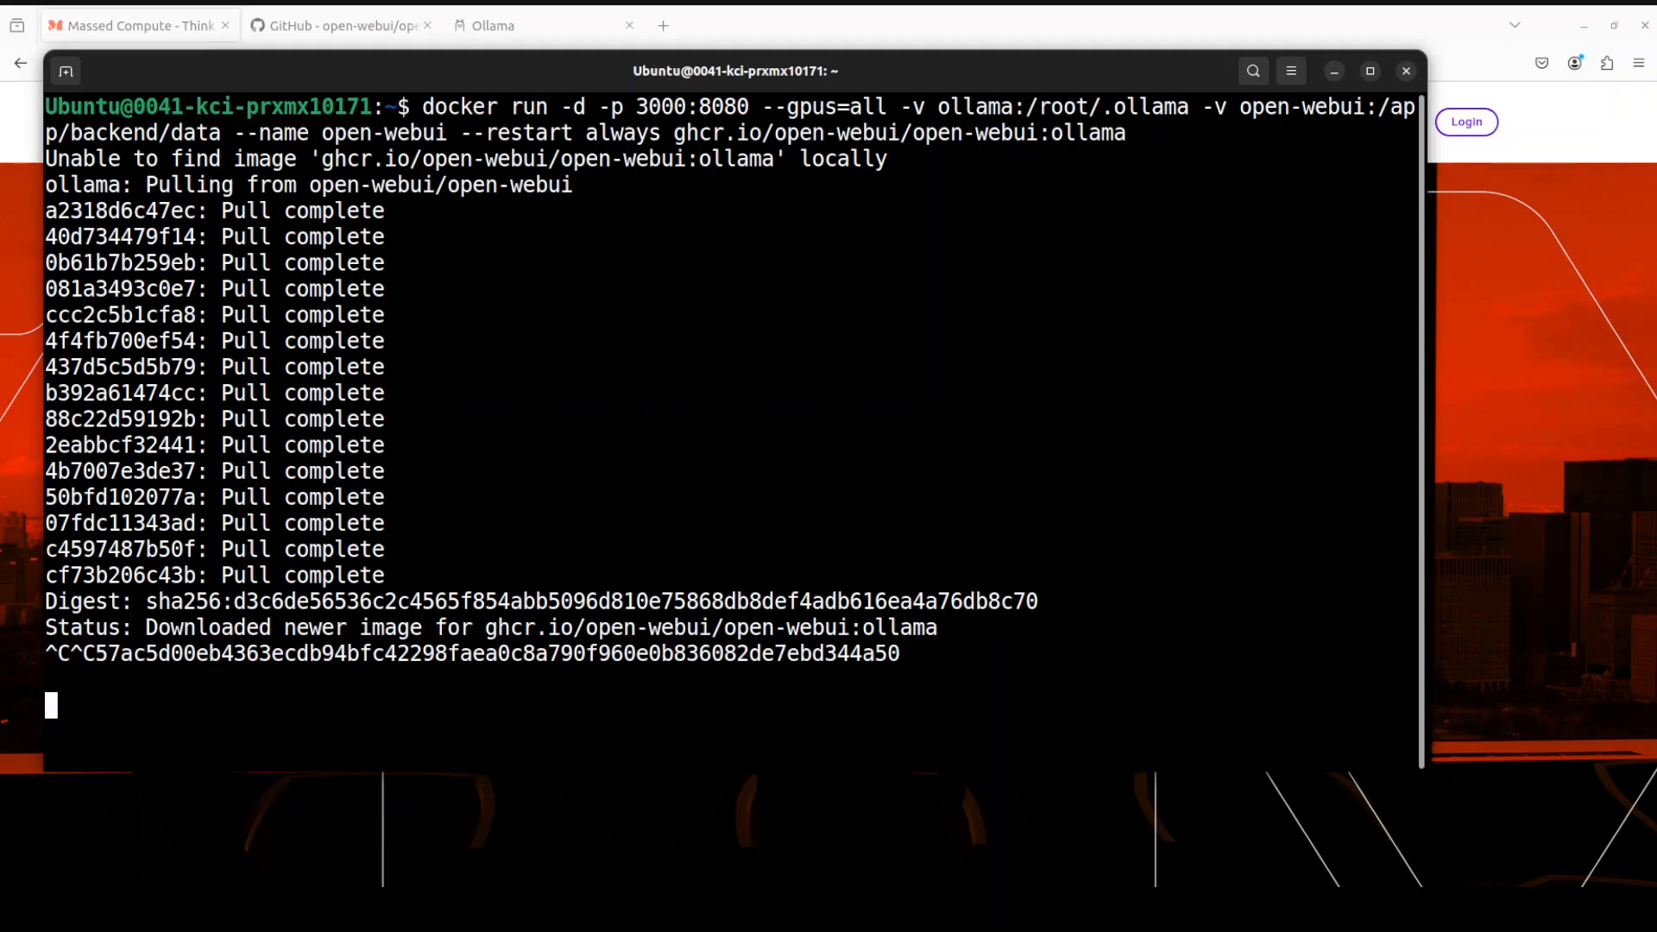
key("ctrl+c")
key("ctrl+c")
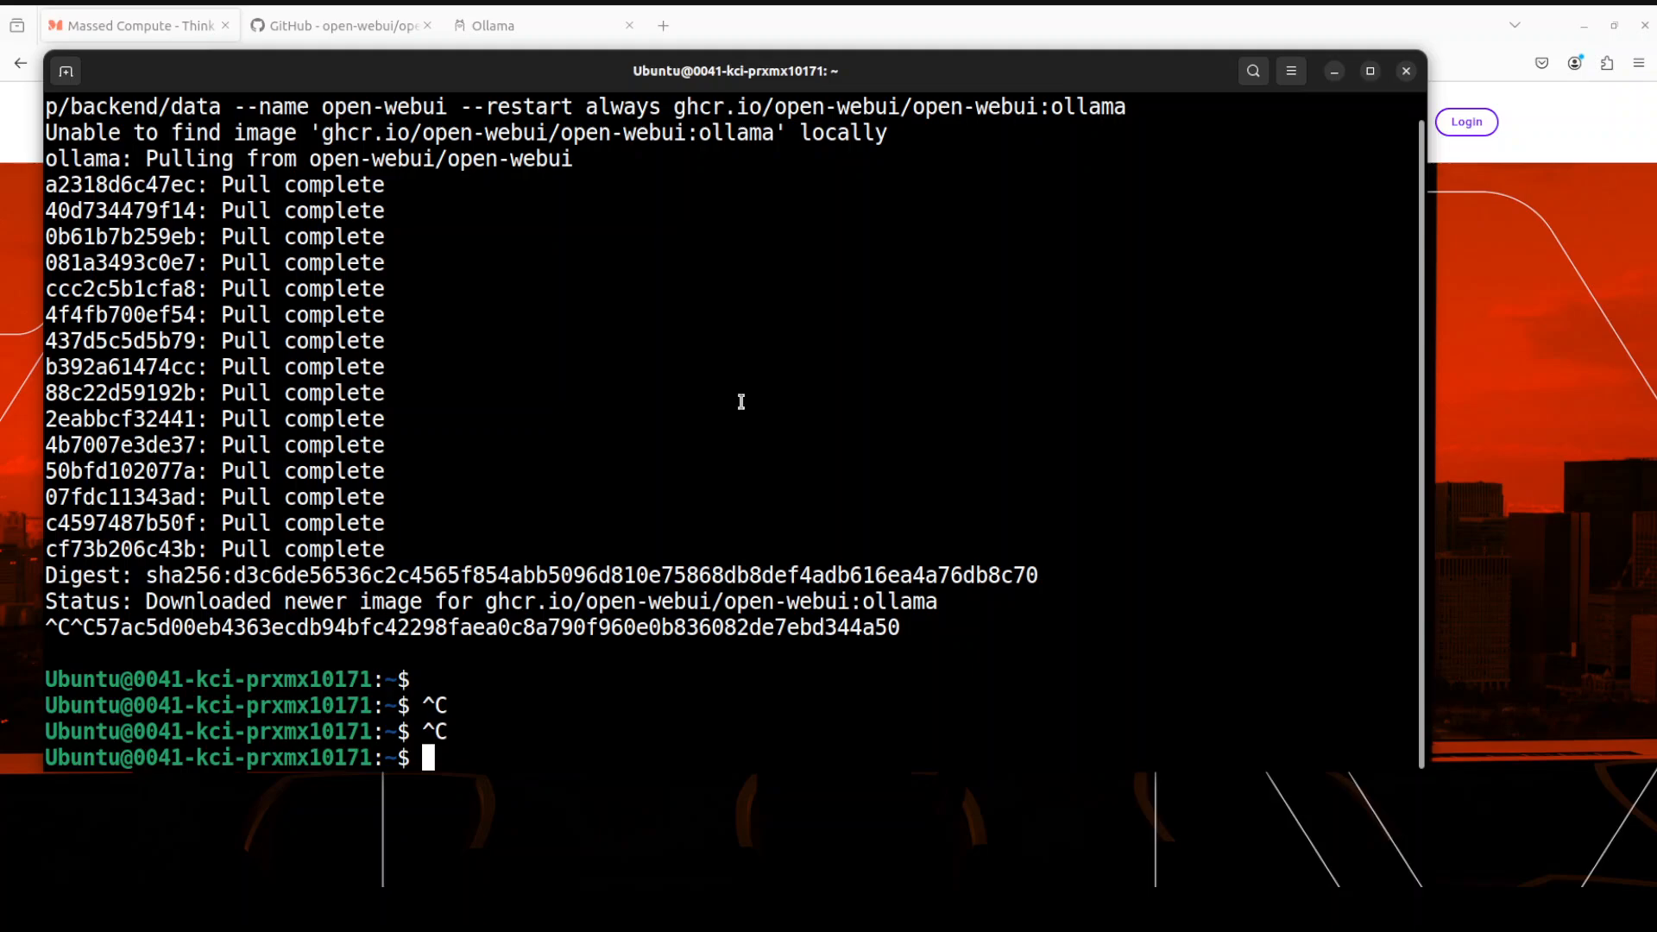
Clear the terminal and try to launch the open-webui container on port 3000:8080 from the ollama image, without the --gpus option
type("clear")
key("Return")
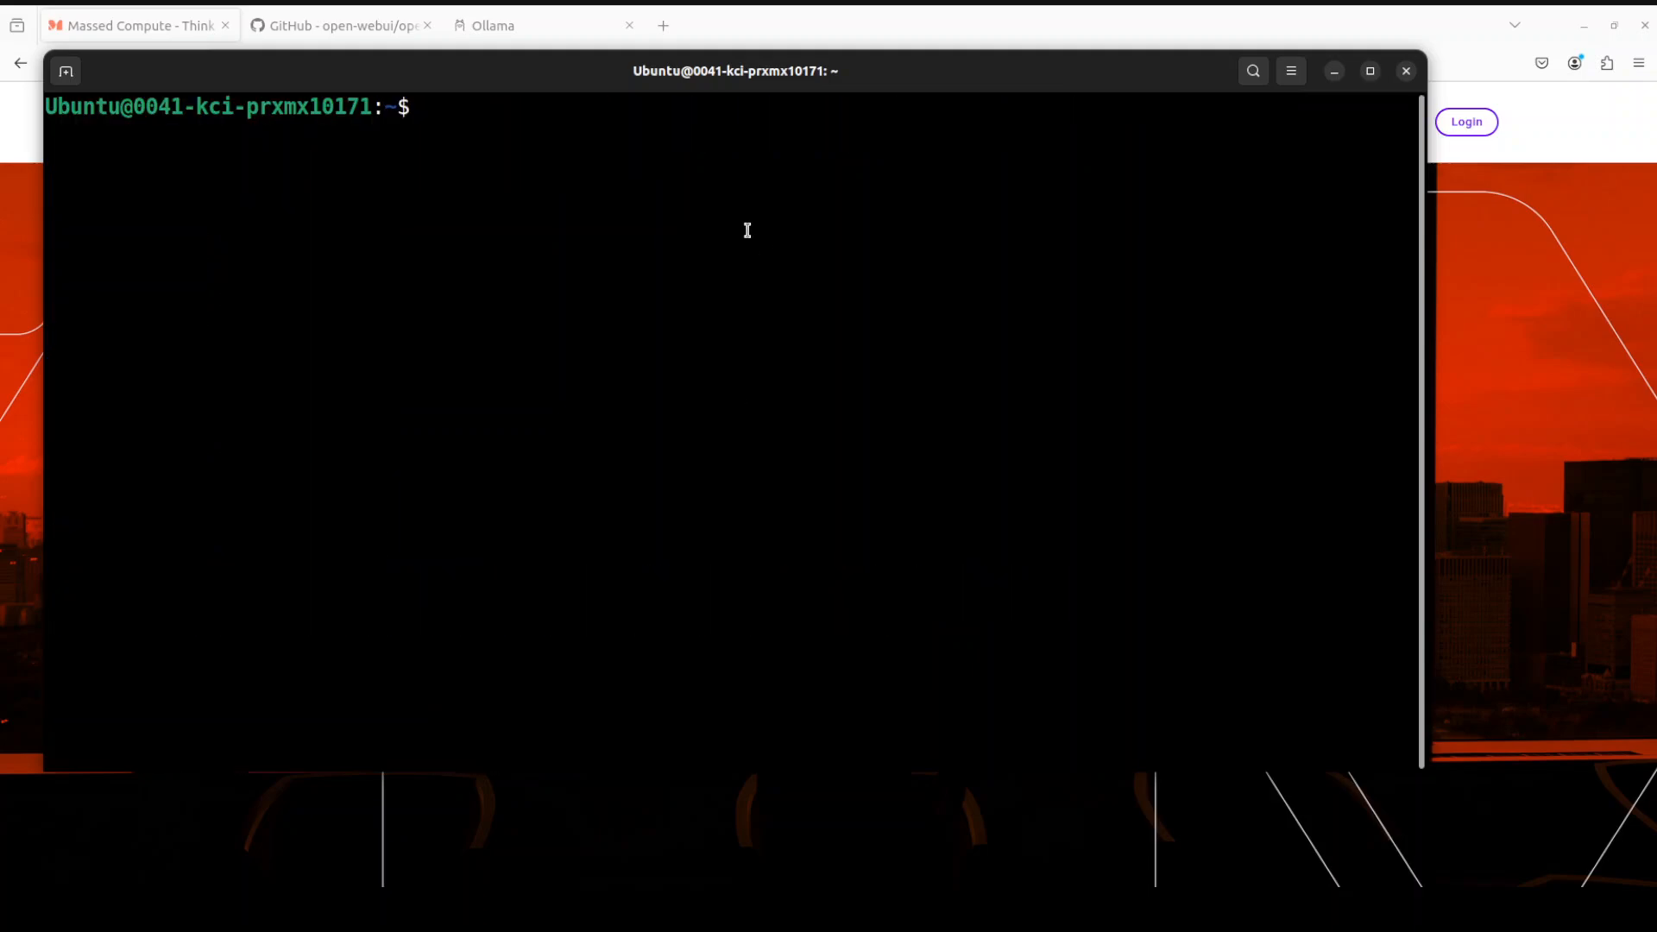
right_click(614, 208)
left_click(691, 260)
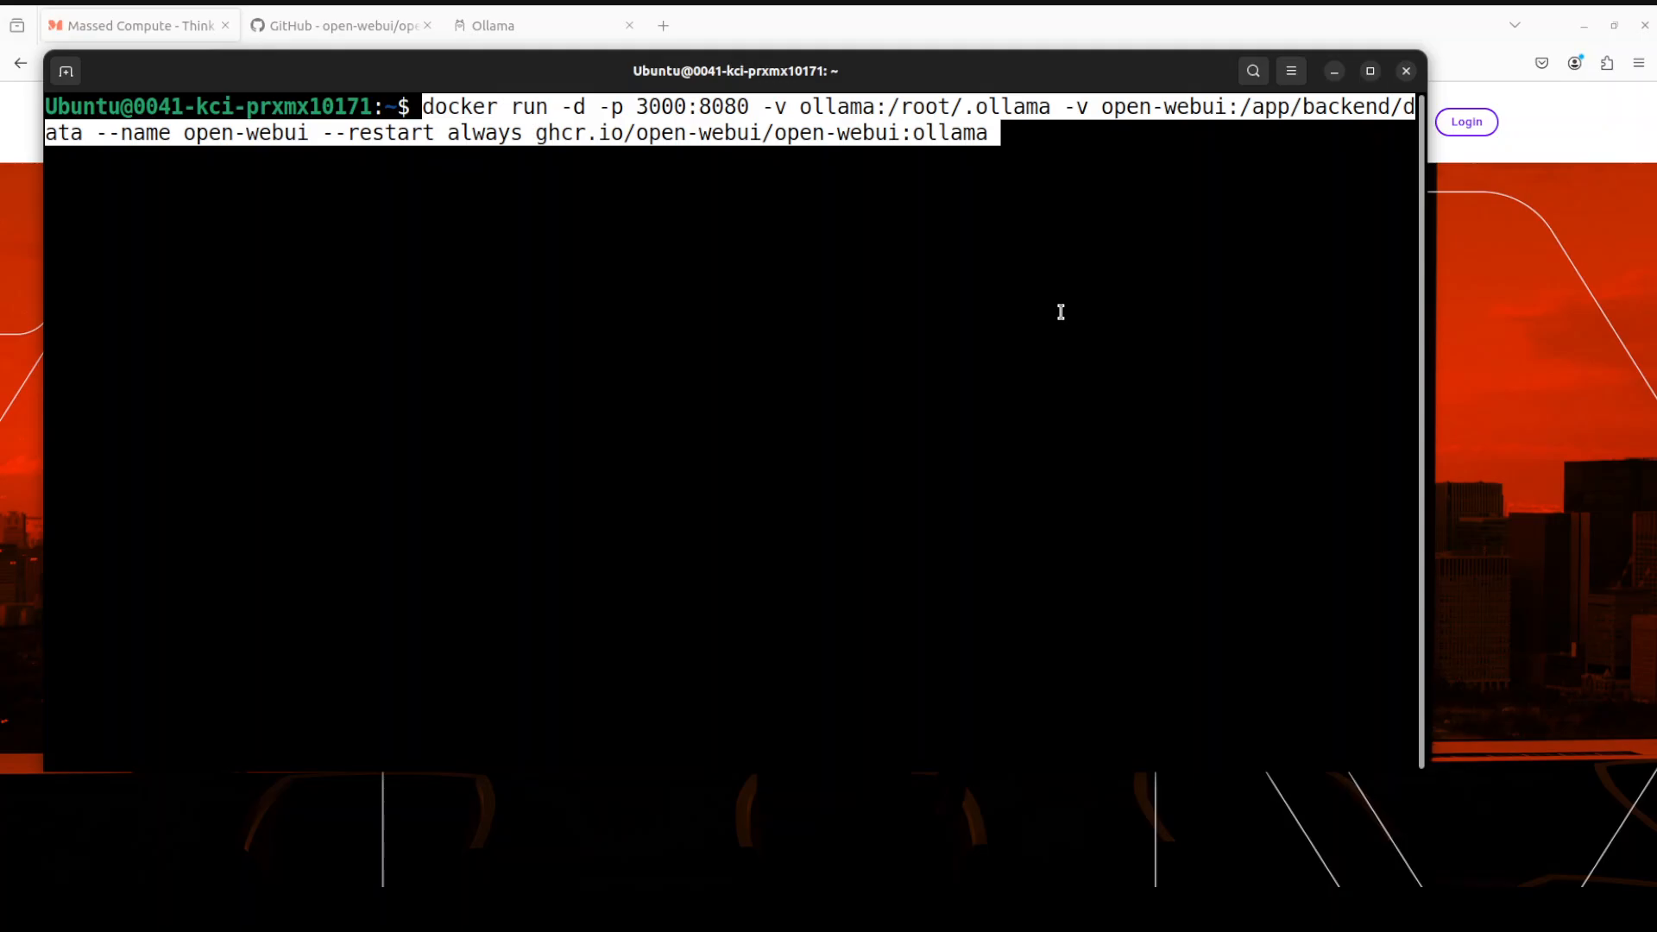
key("Return")
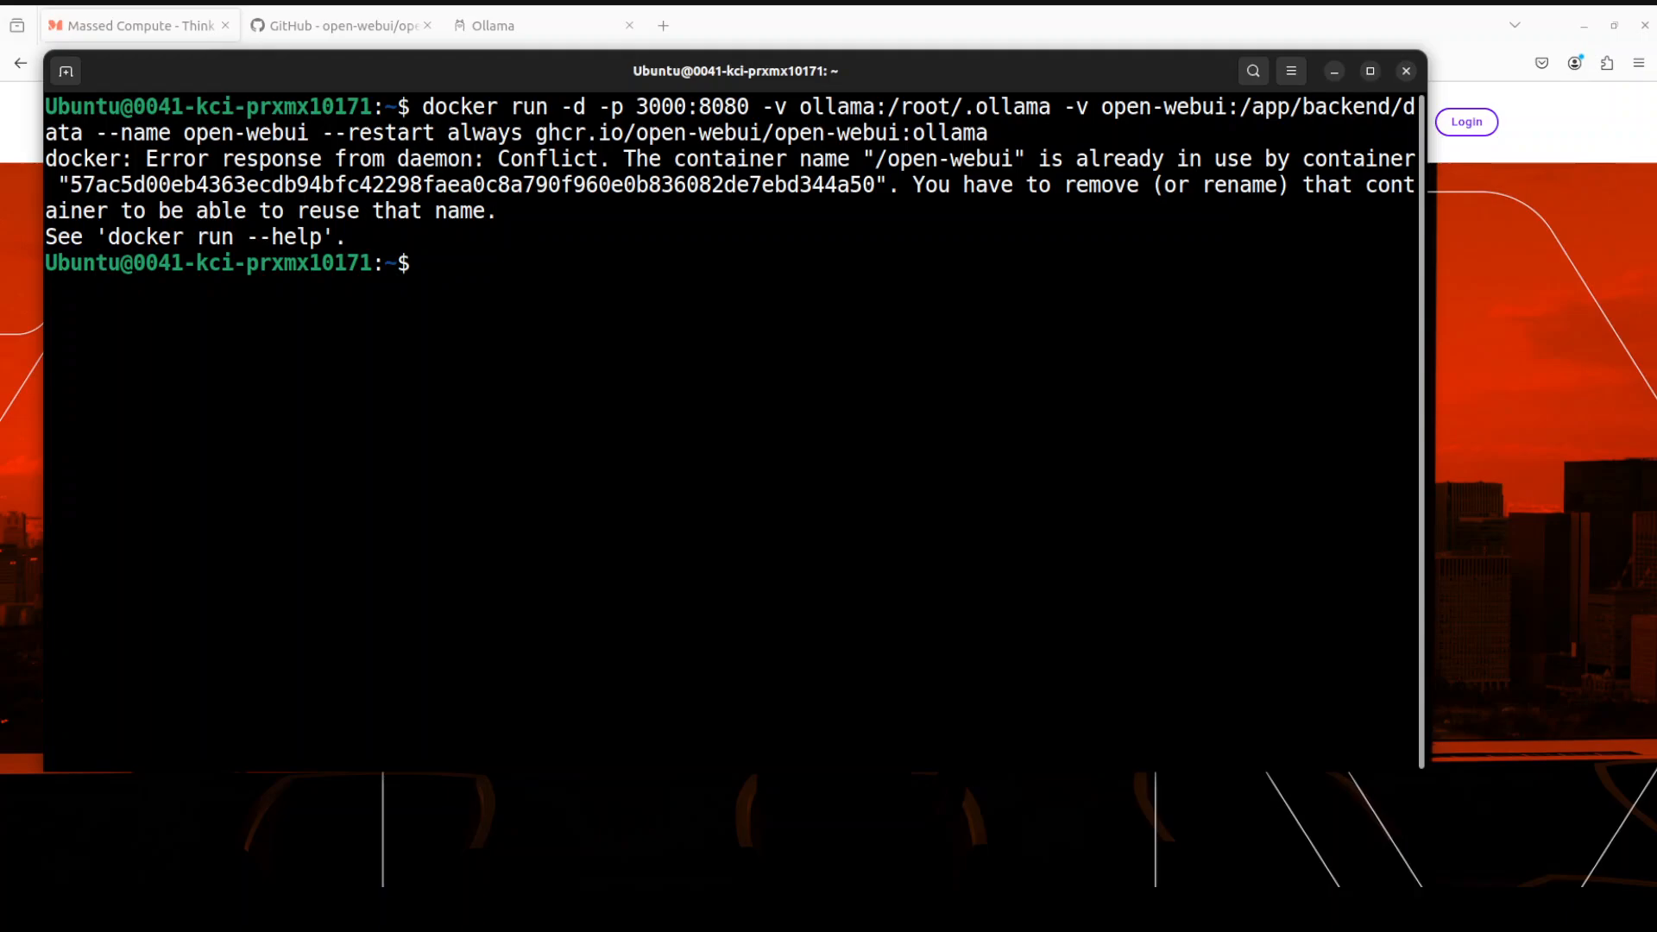
Stop all containers with docker stop $(docker ps -a -q) and remove unused Docker data with docker system prune -a, answering y
left_click_drag(636, 162, 642, 211)
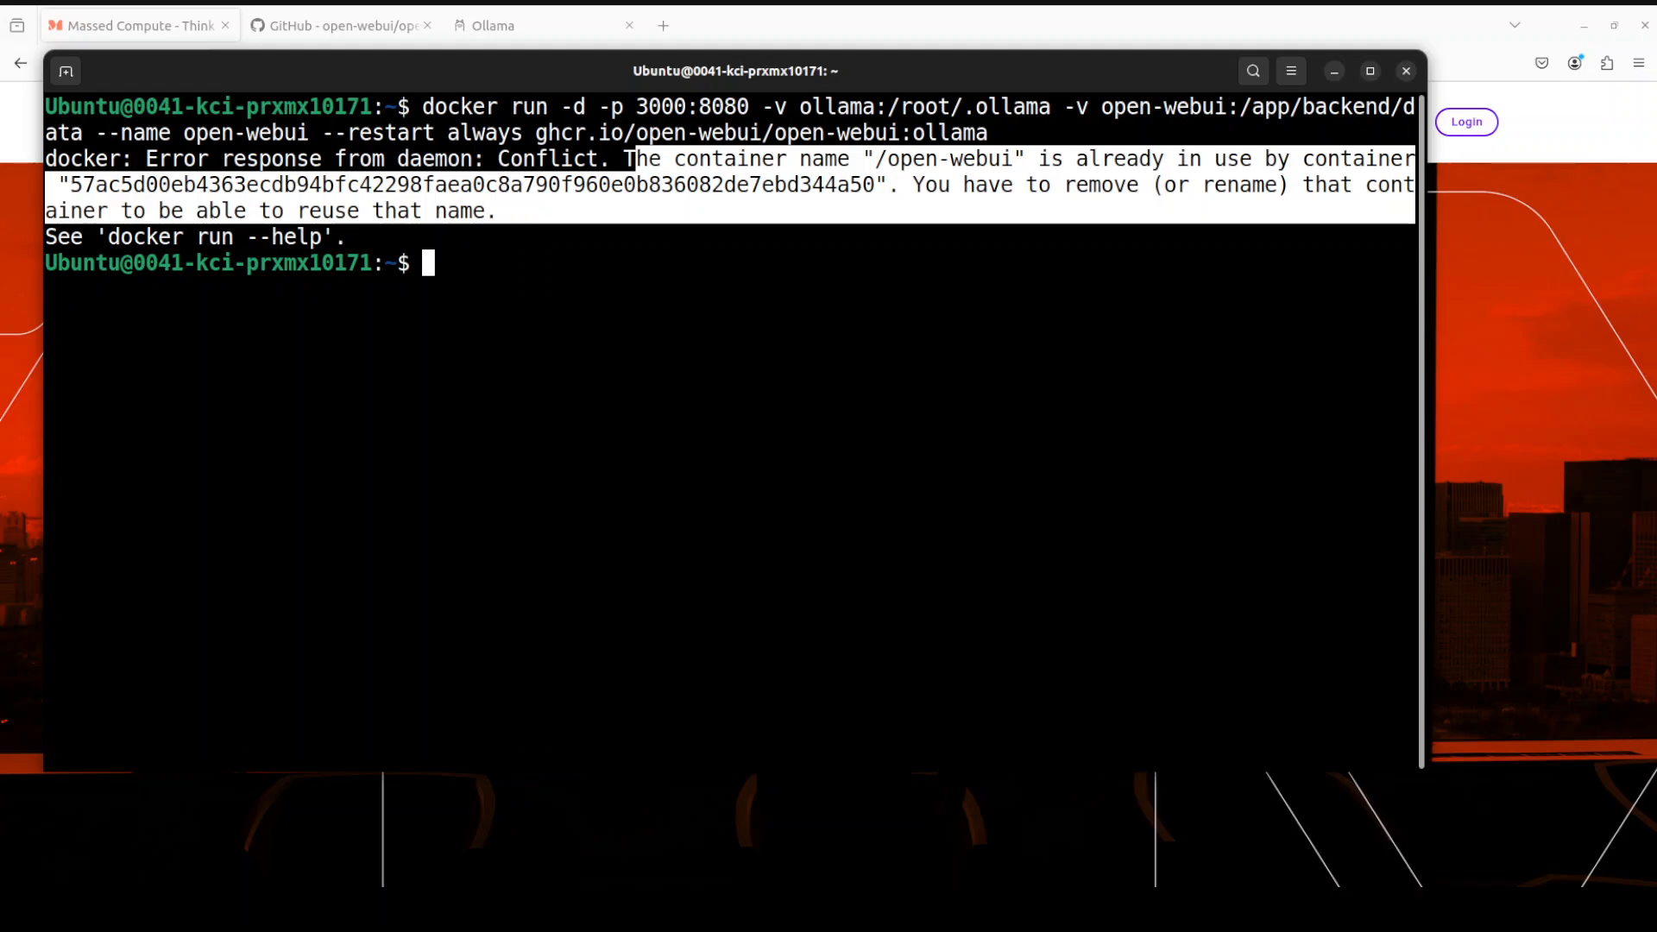
left_click(628, 305)
right_click(629, 305)
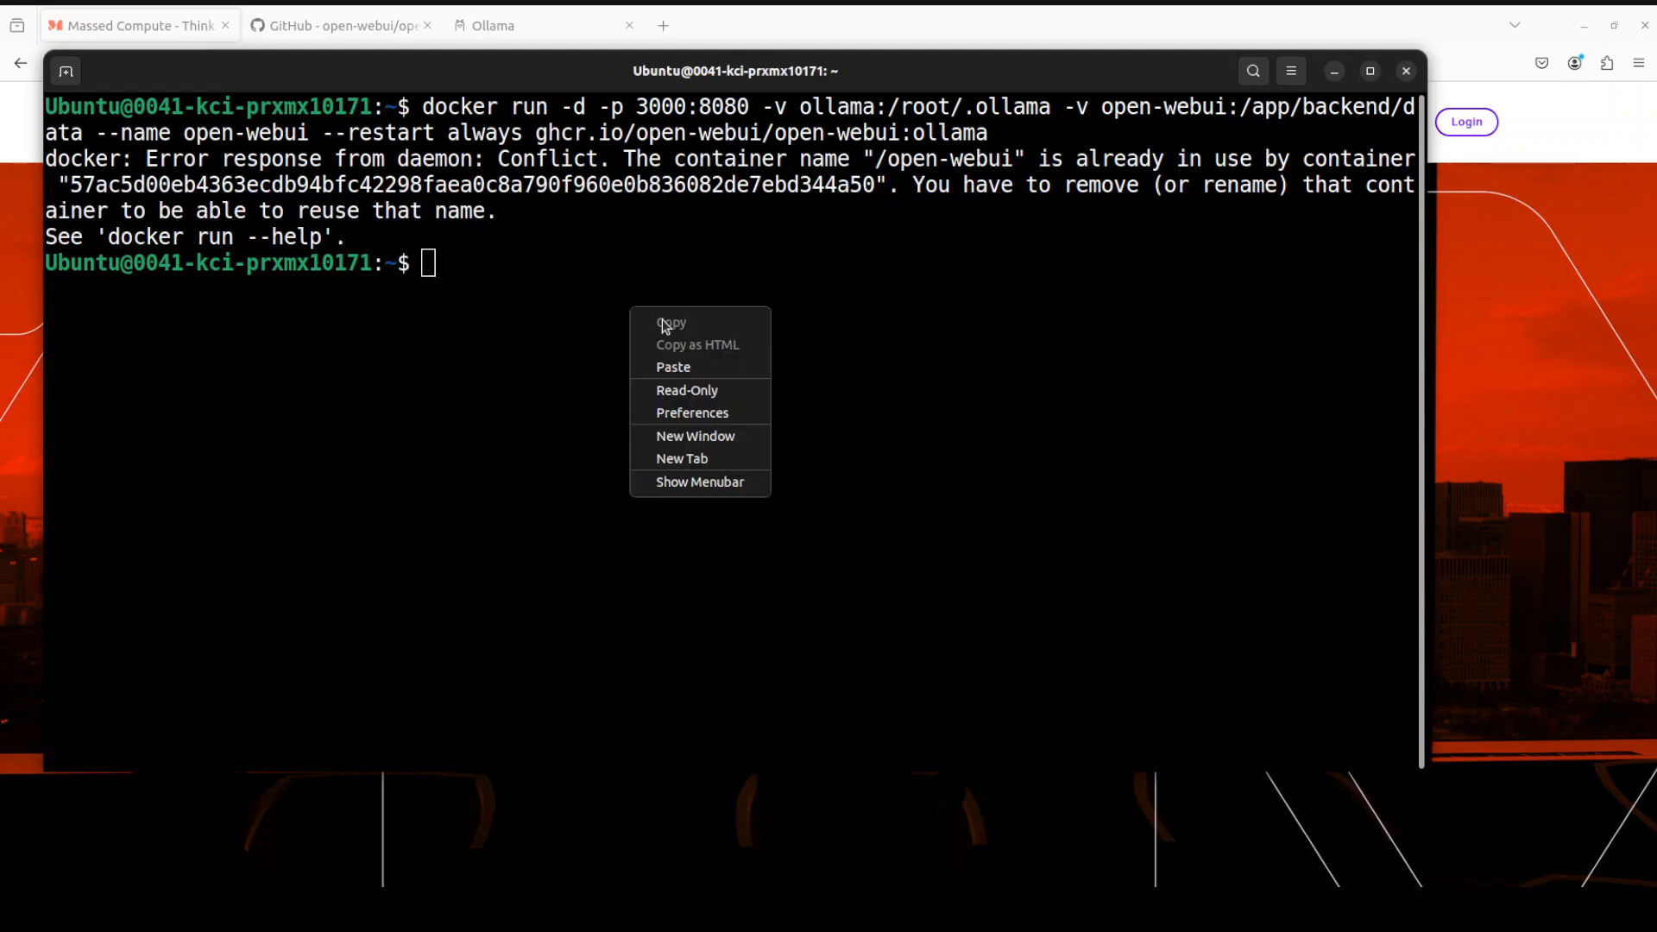
left_click(672, 367)
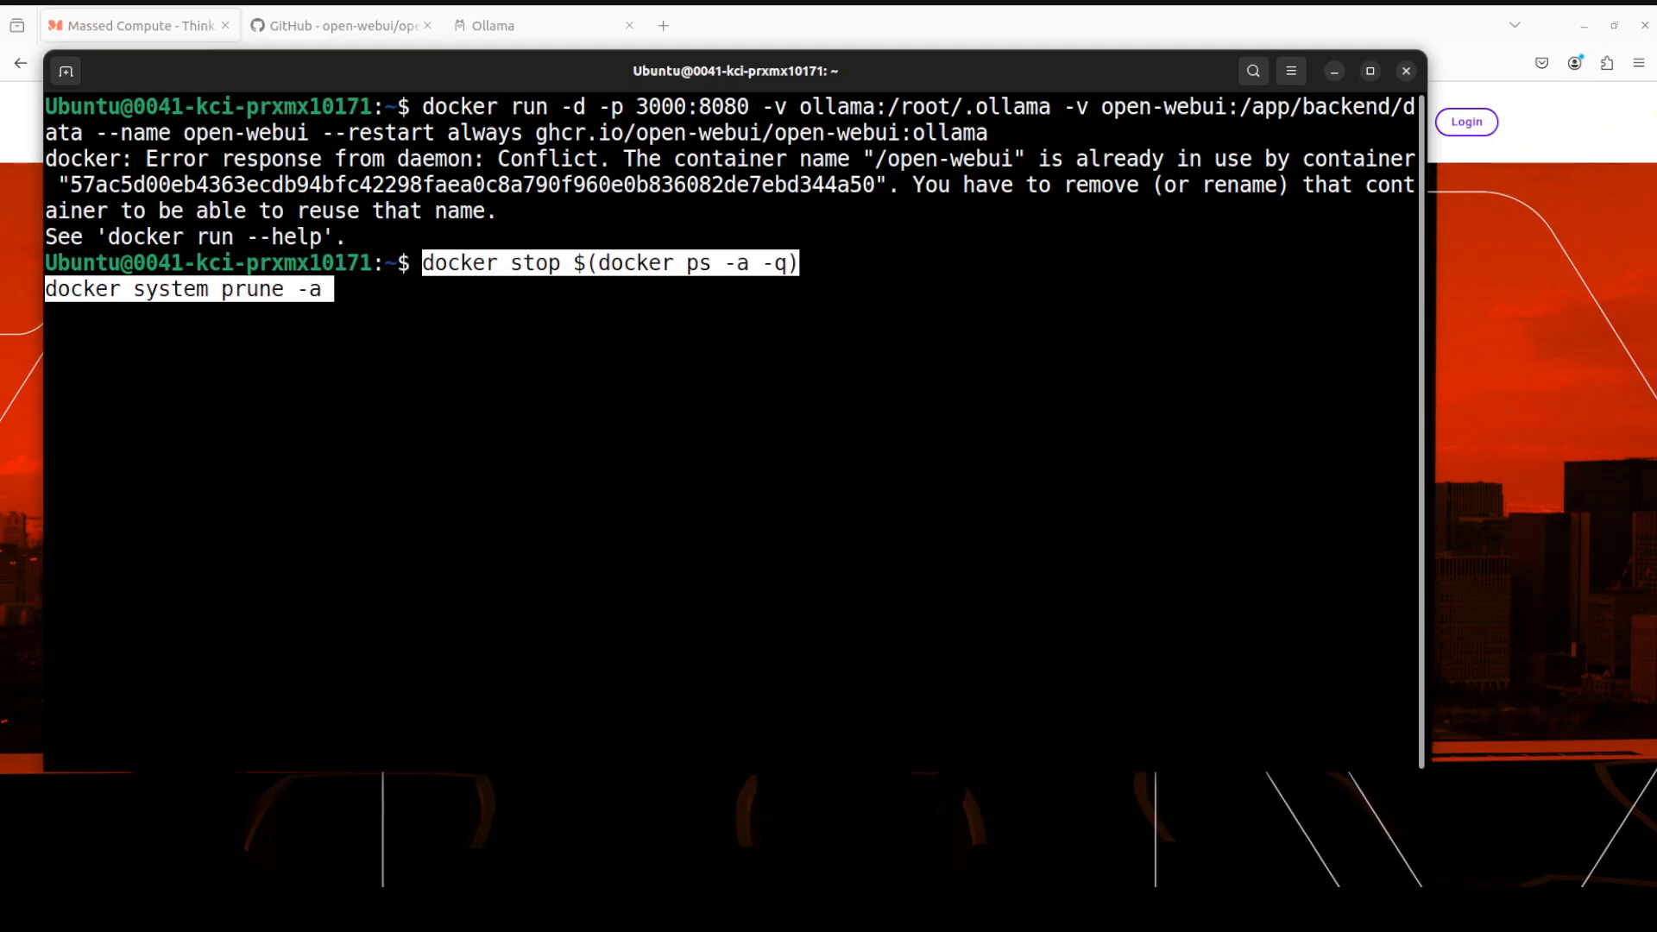
key("Return")
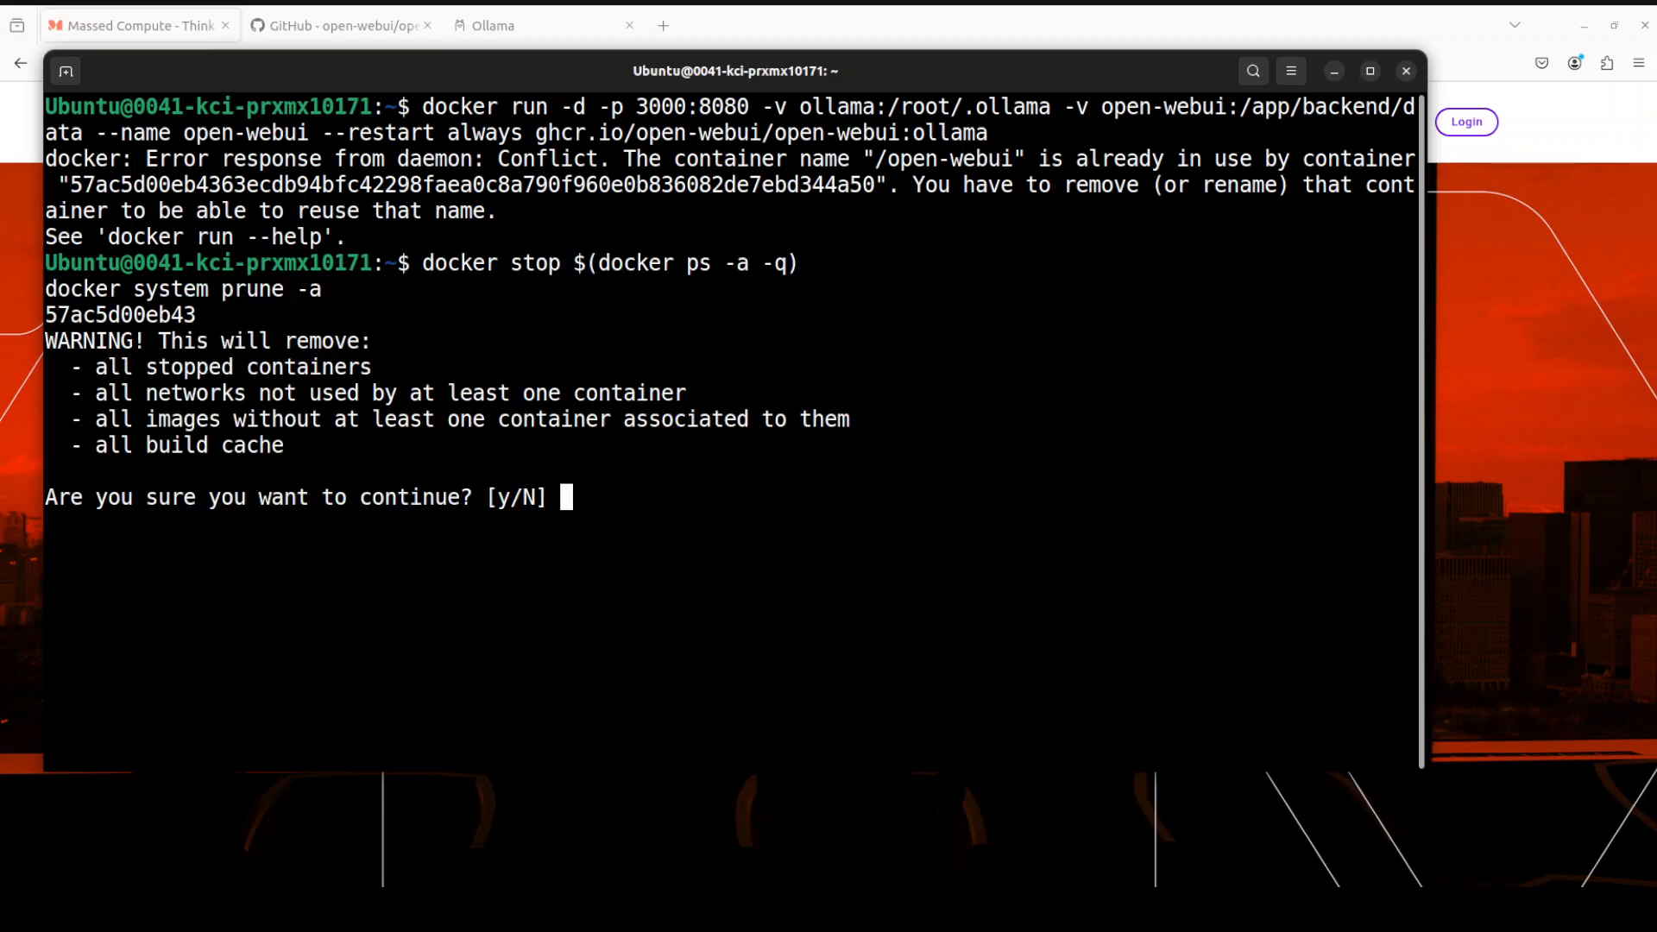
type("y")
key("Return")
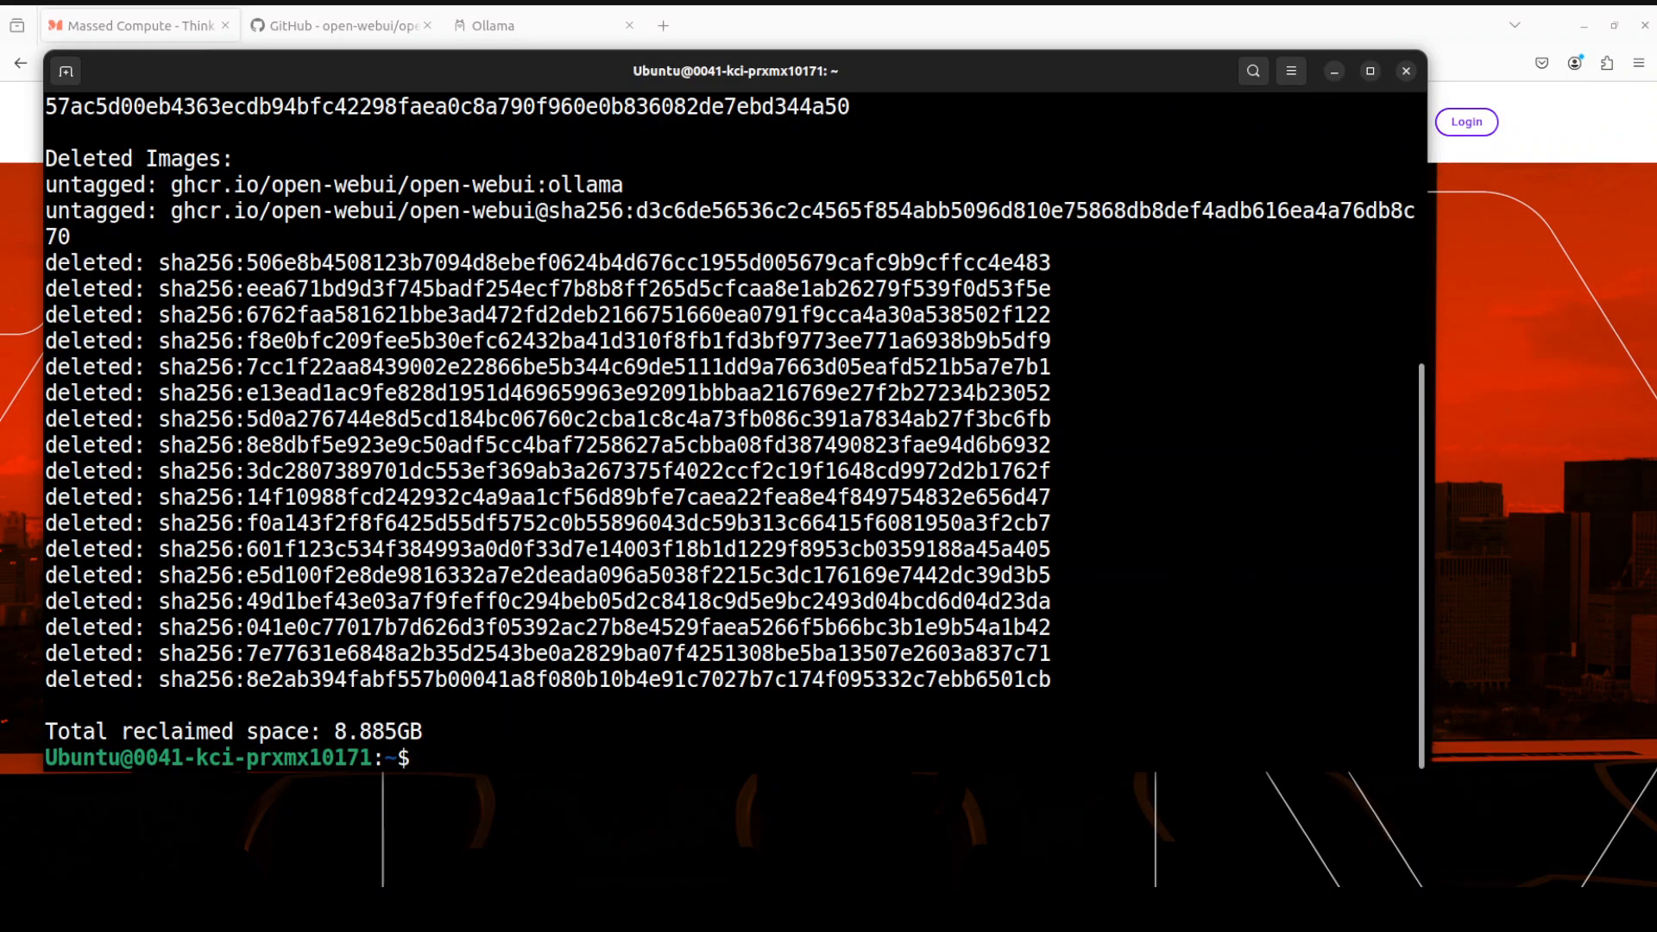
left_click_drag(431, 732, 199, 732)
left_click(608, 541)
In a cleared terminal, run docker run -d -p 3000:8080 -v ollama:/root/.ollama -v open-webui:/app/backend/data --name open-webui --restart always ghcr.io/open-webui/open-webui:ollama
type("clear")
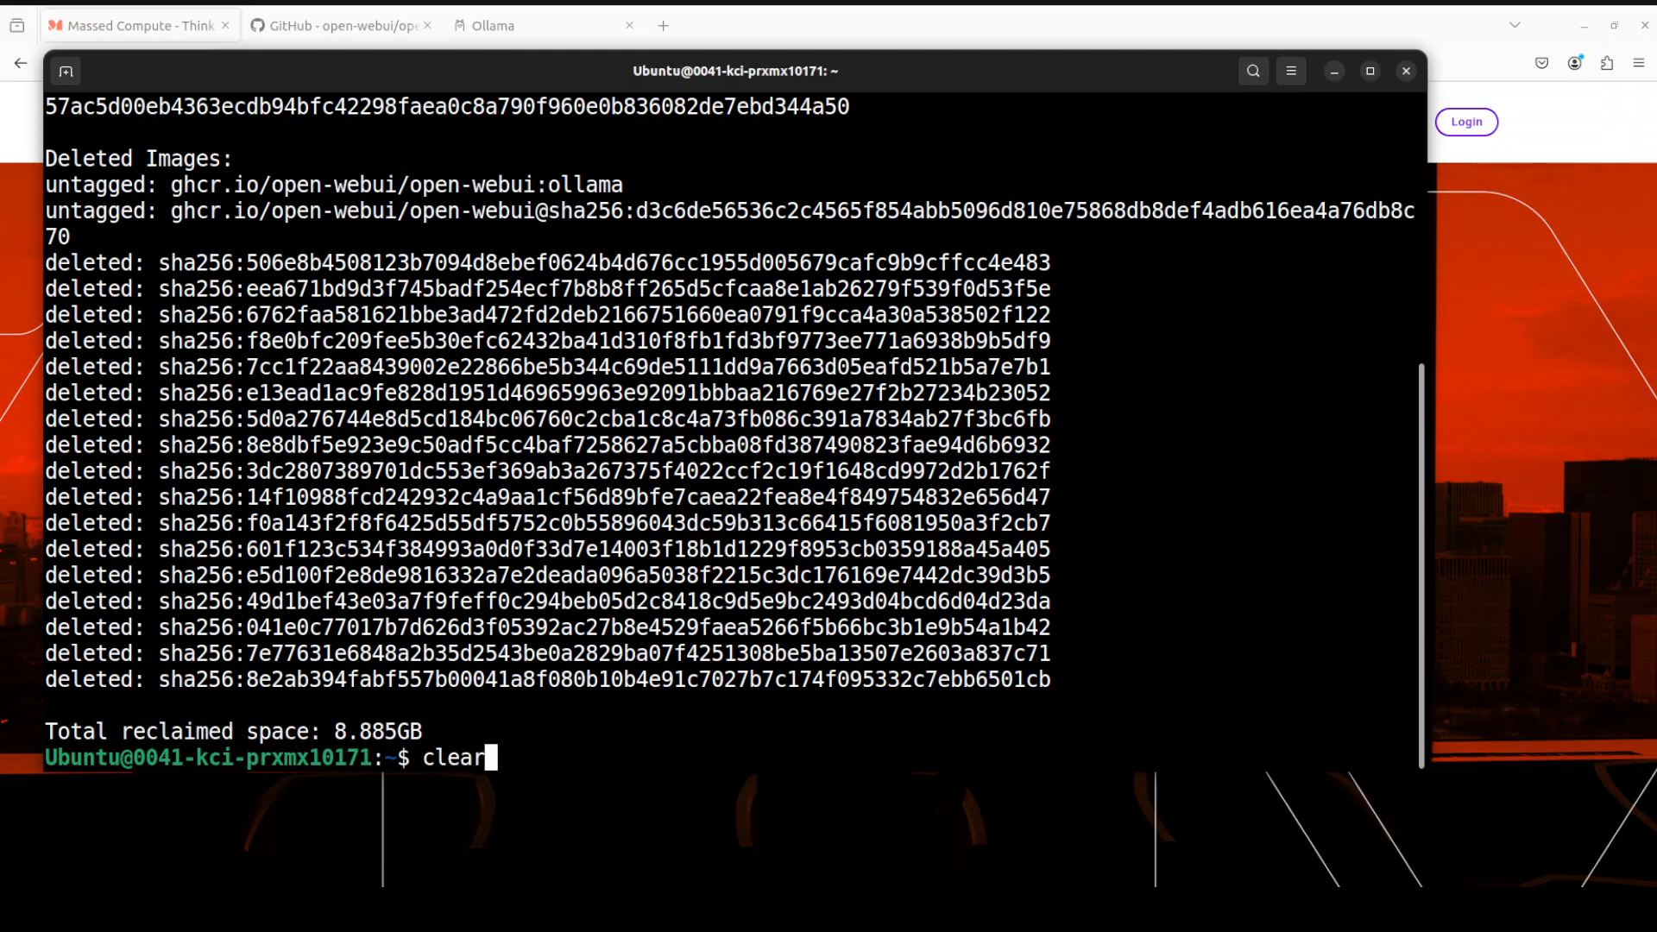
key("Return")
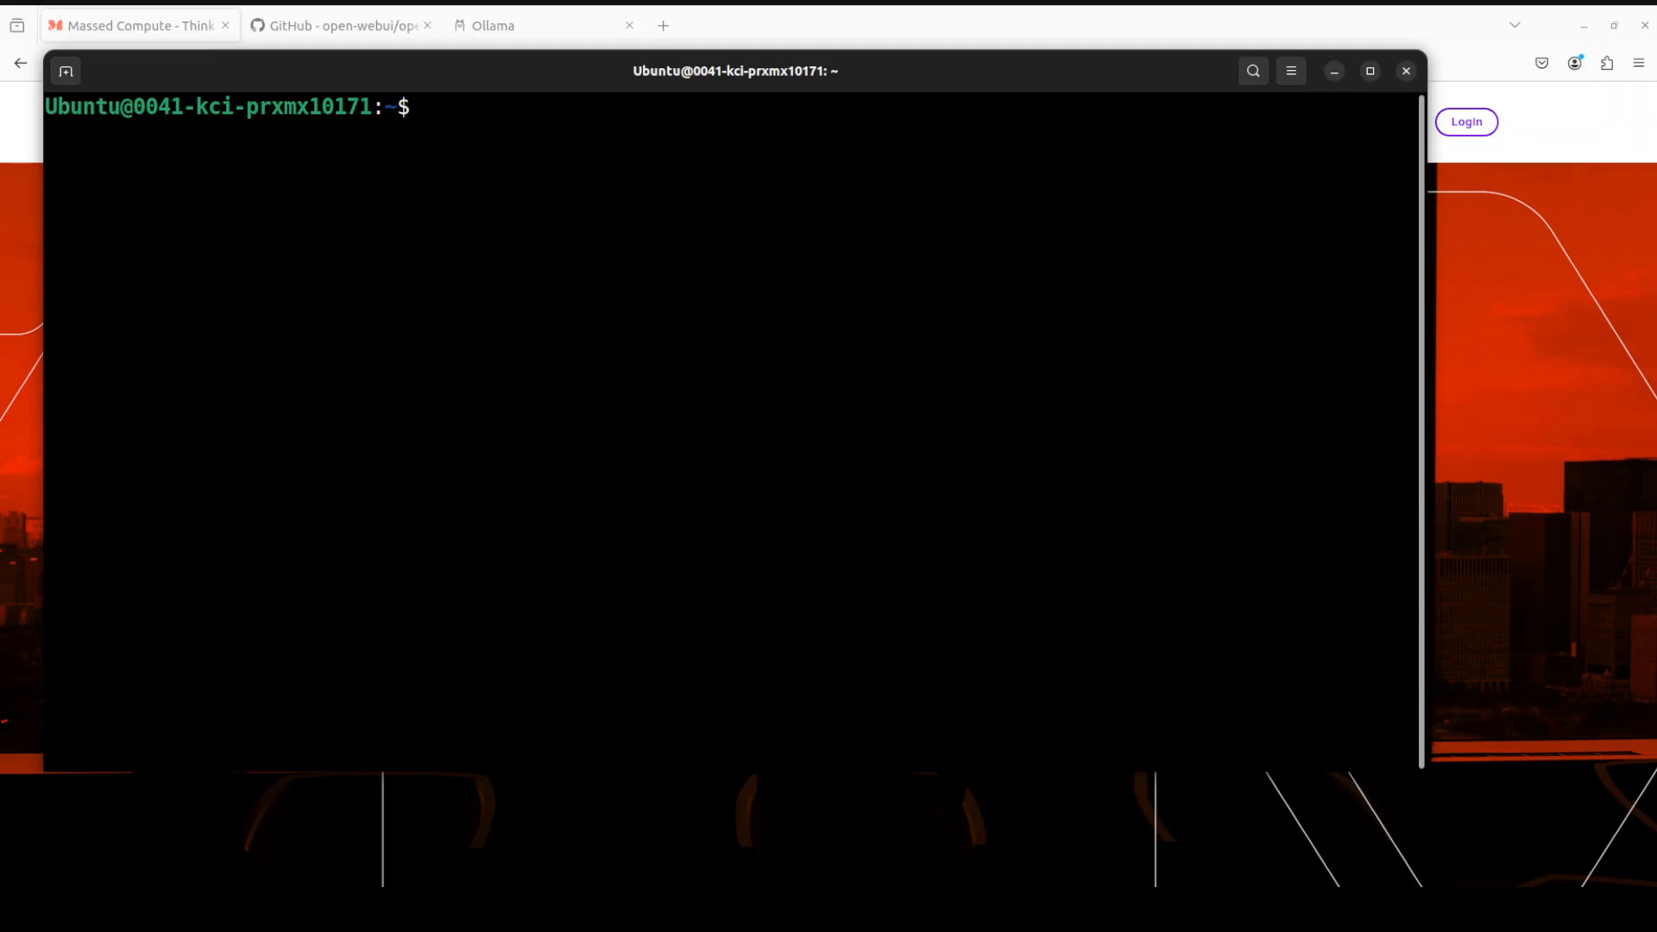
key("Up")
key("Up")
key("Up")
key("Up")
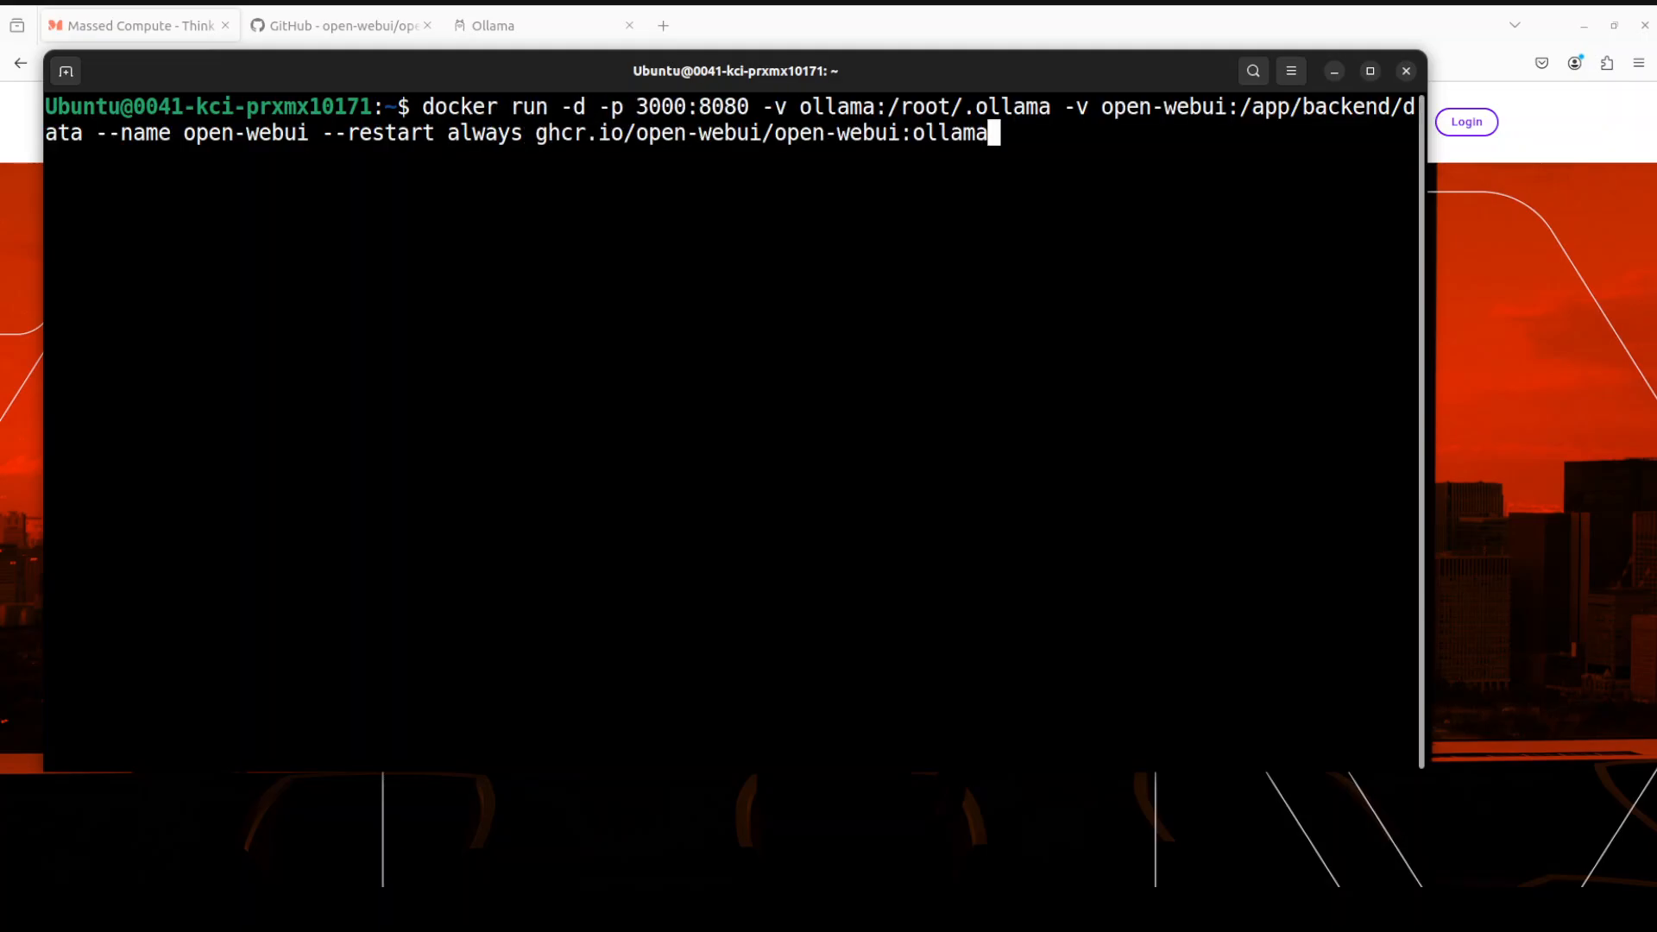
key("Return")
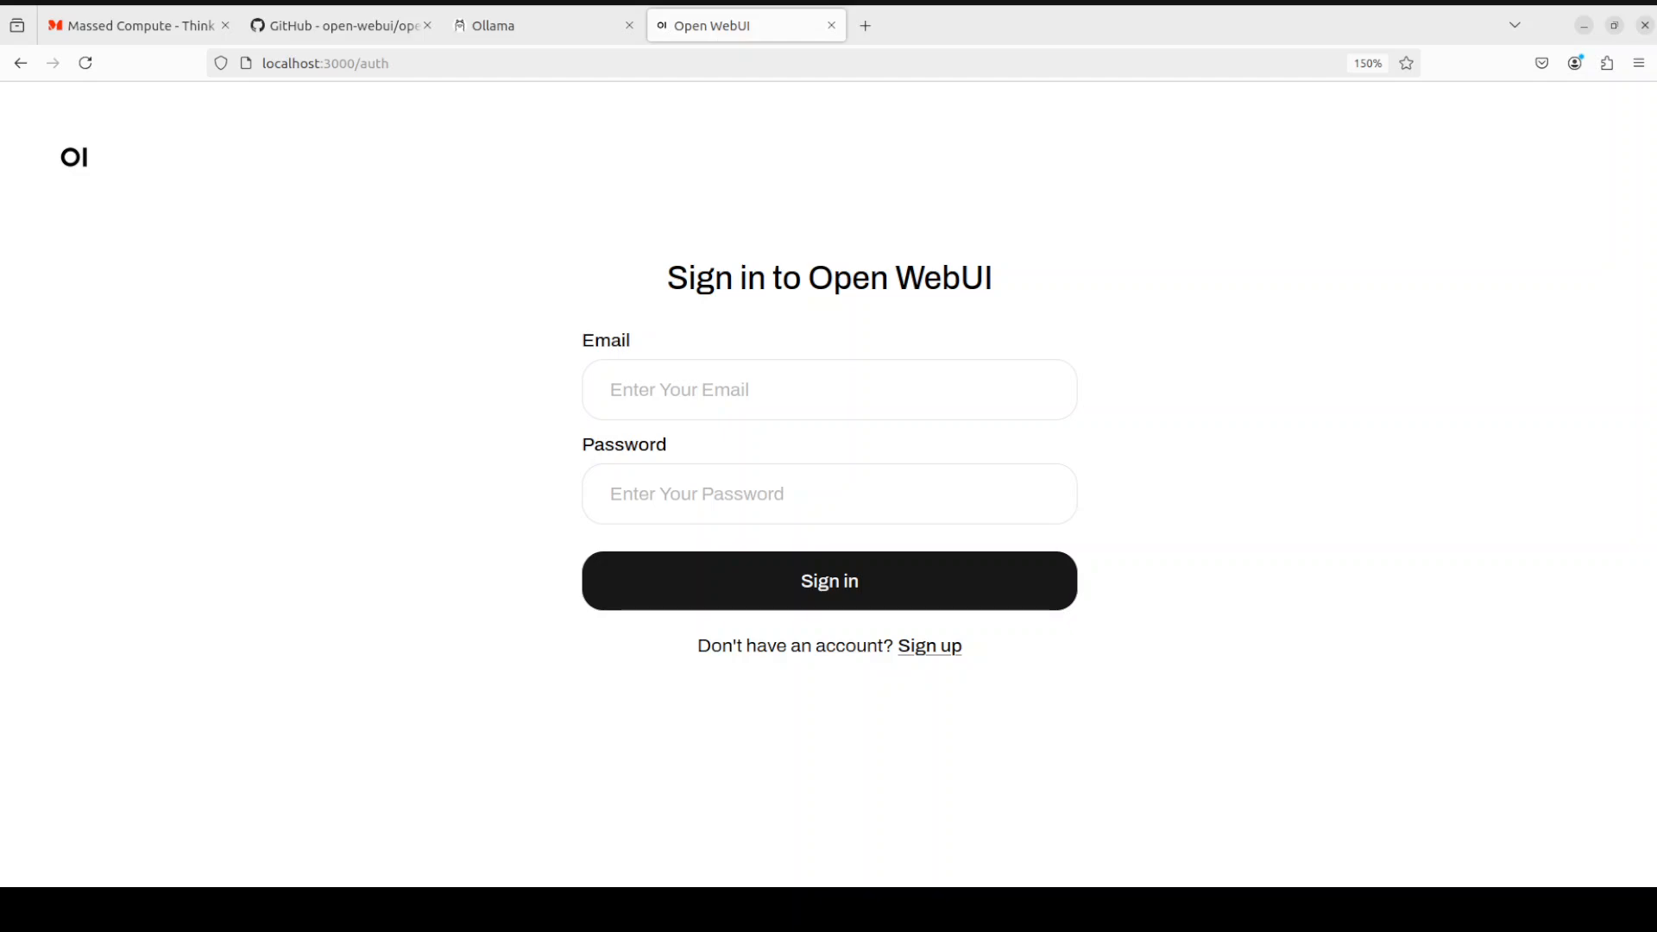
Sign up for an Open WebUI account at localhost:3000 in the browser and dismiss the release notes
left_click(928, 649)
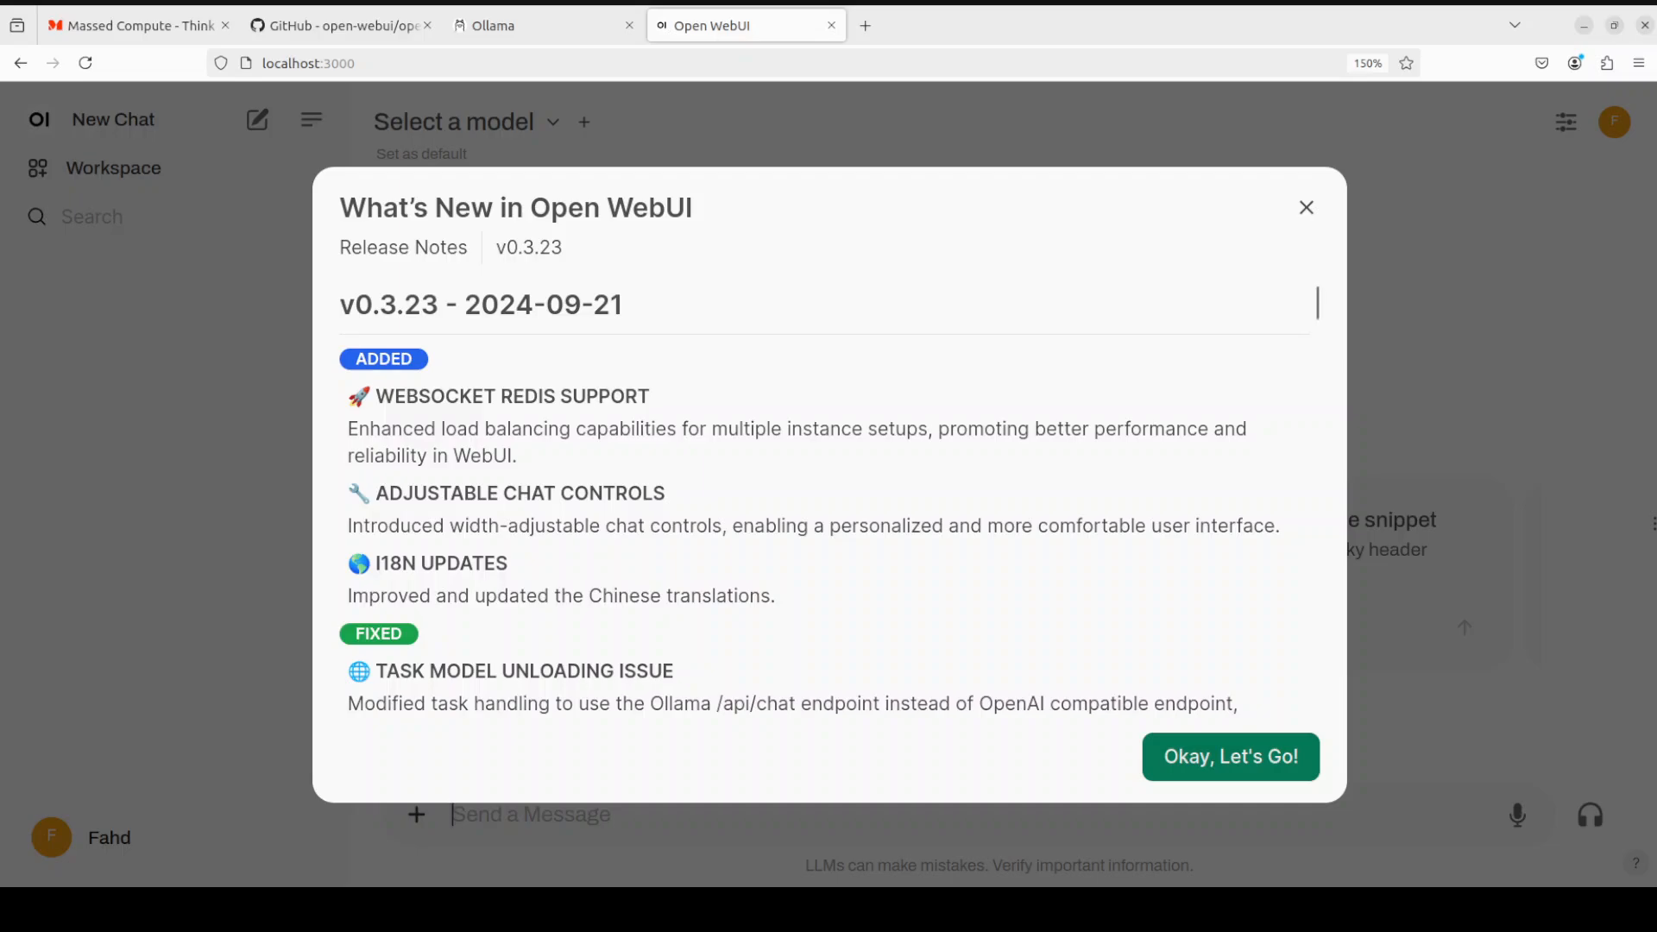
left_click(1226, 758)
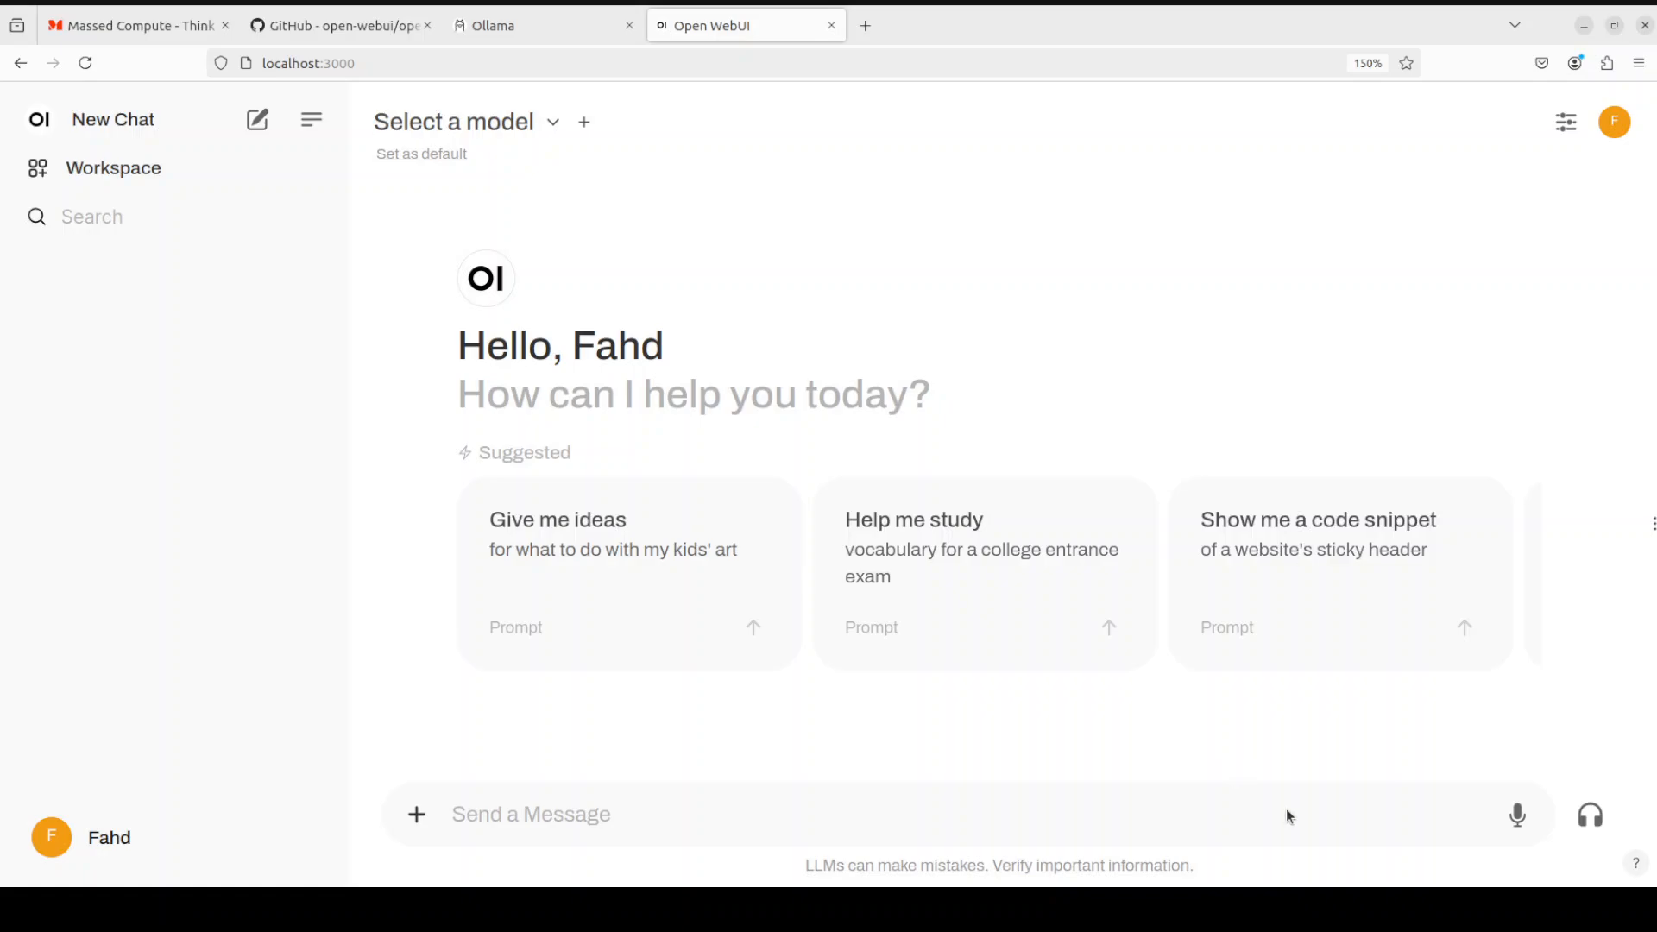
Check the list of available chat models, add a second model selector and remove it again
left_click(555, 127)
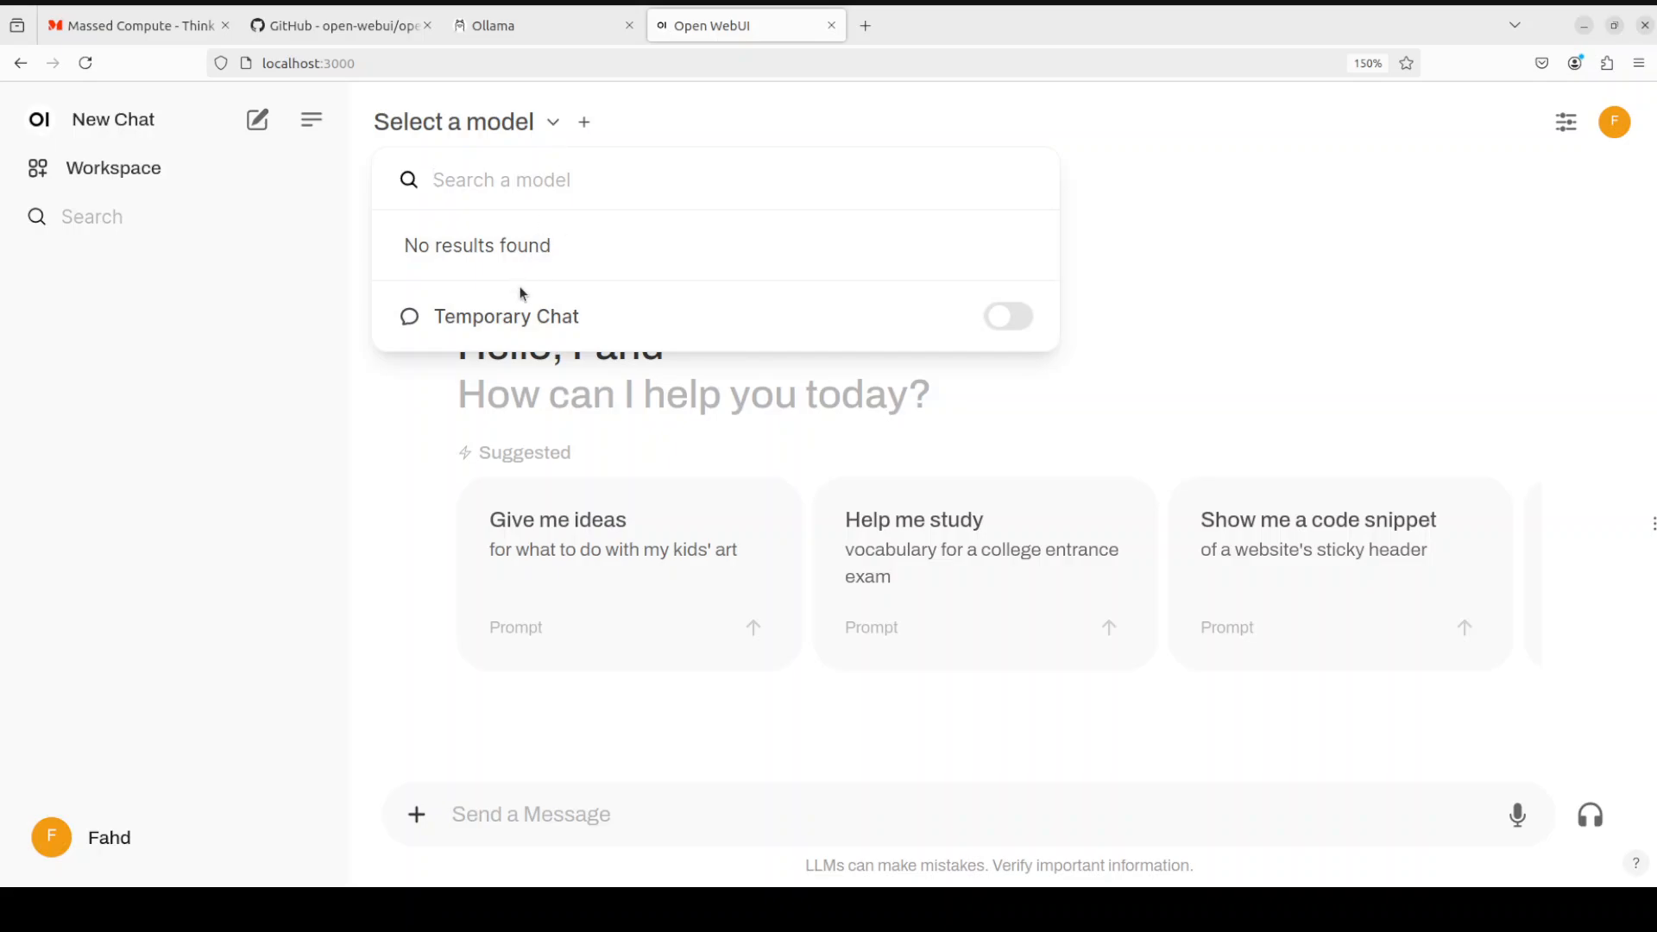
left_click(584, 130)
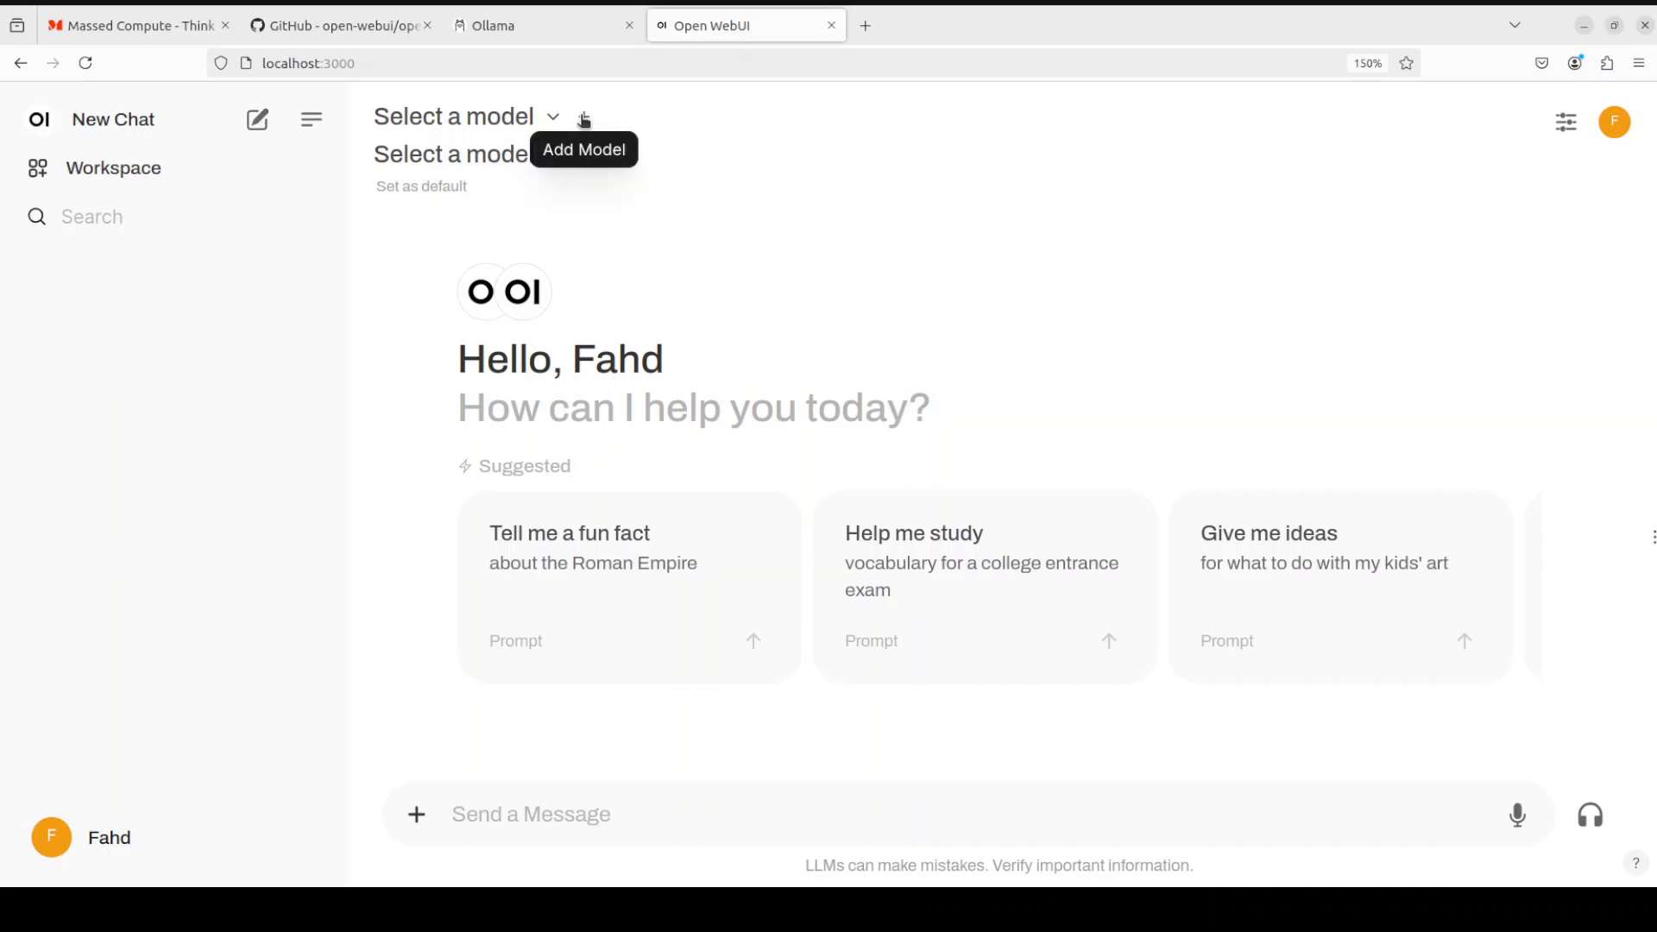
left_click(584, 130)
left_click(585, 195)
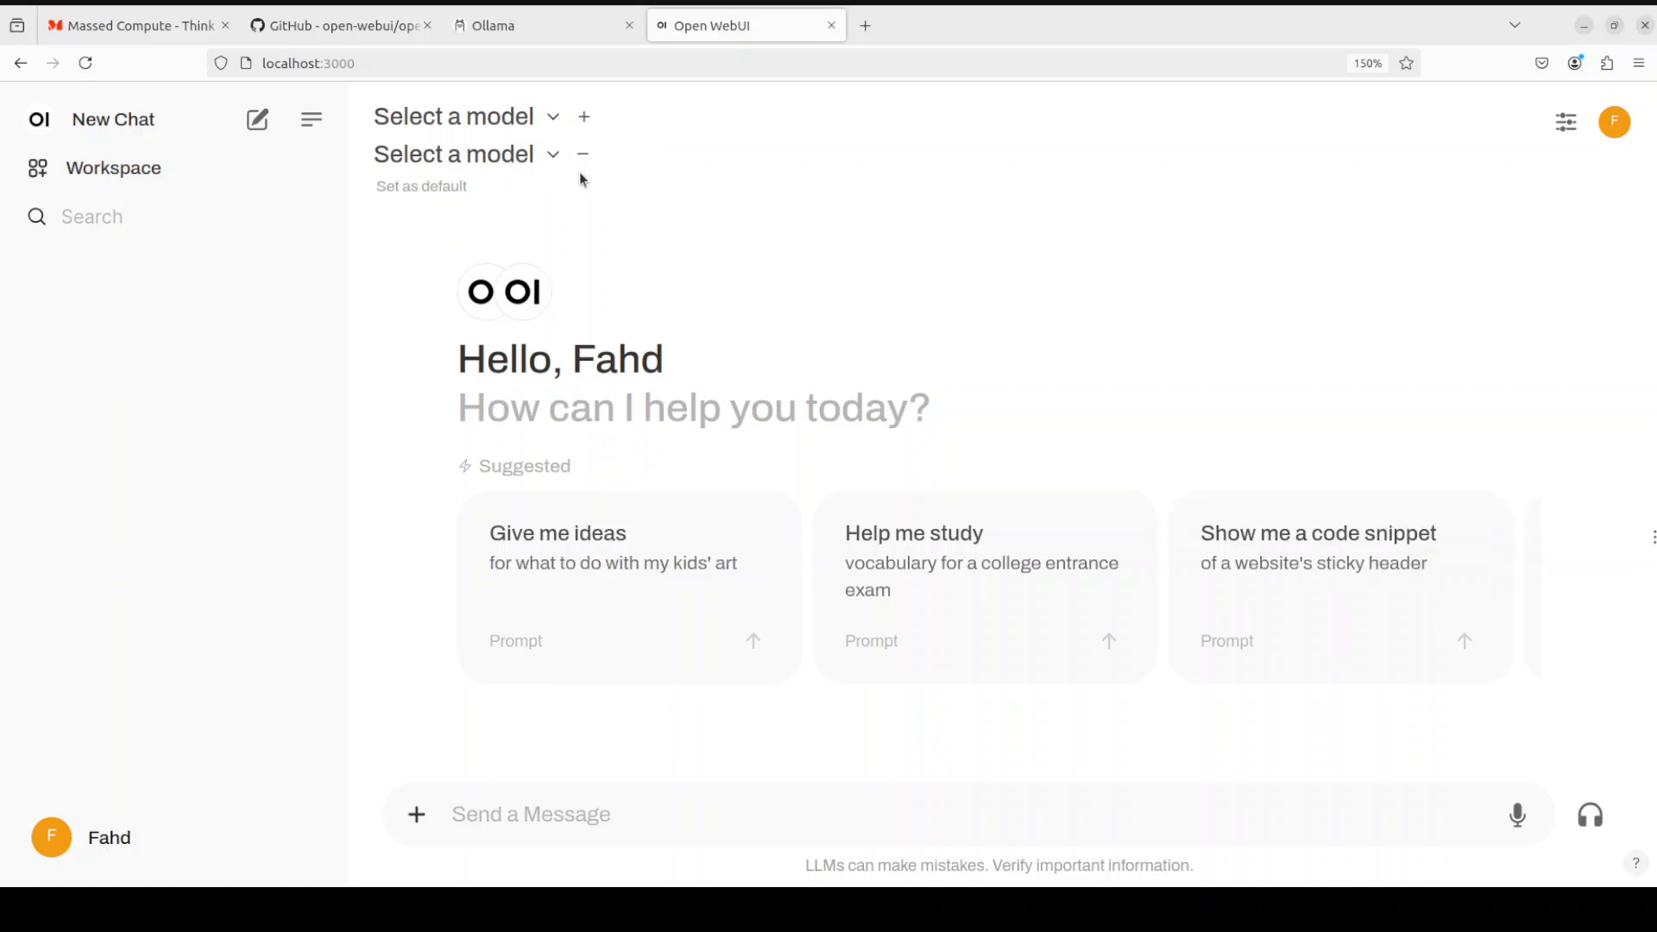
left_click(583, 156)
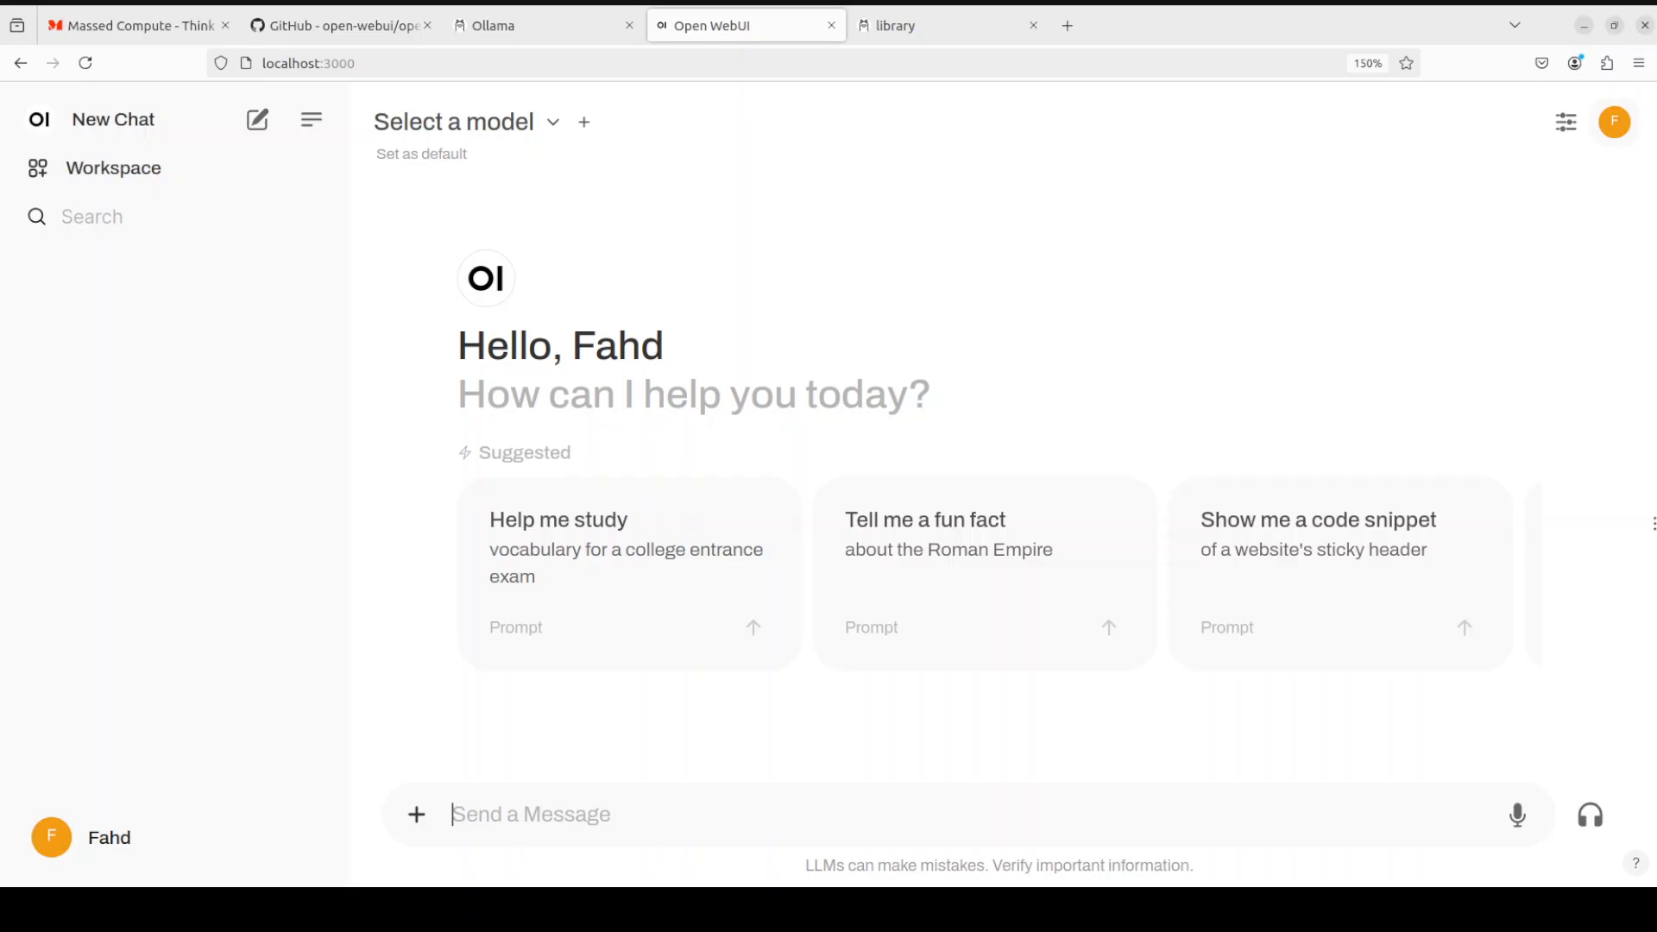
Set the Open WebUI theme to Dark in the general settings and save the change
left_click(1615, 125)
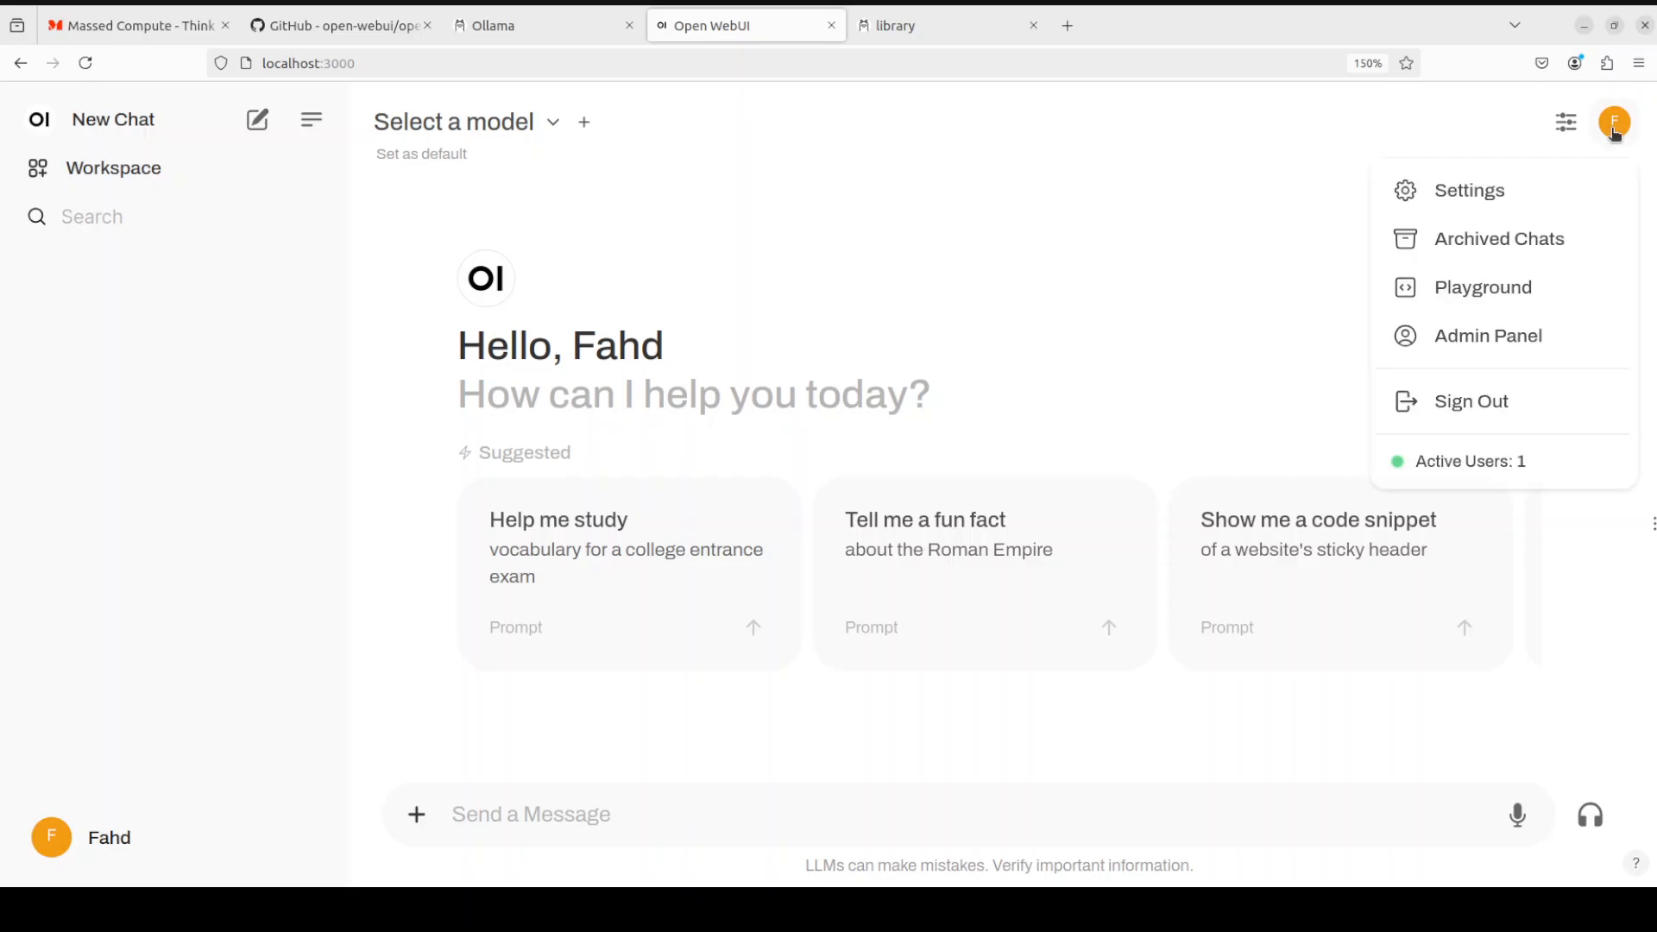
left_click(1480, 192)
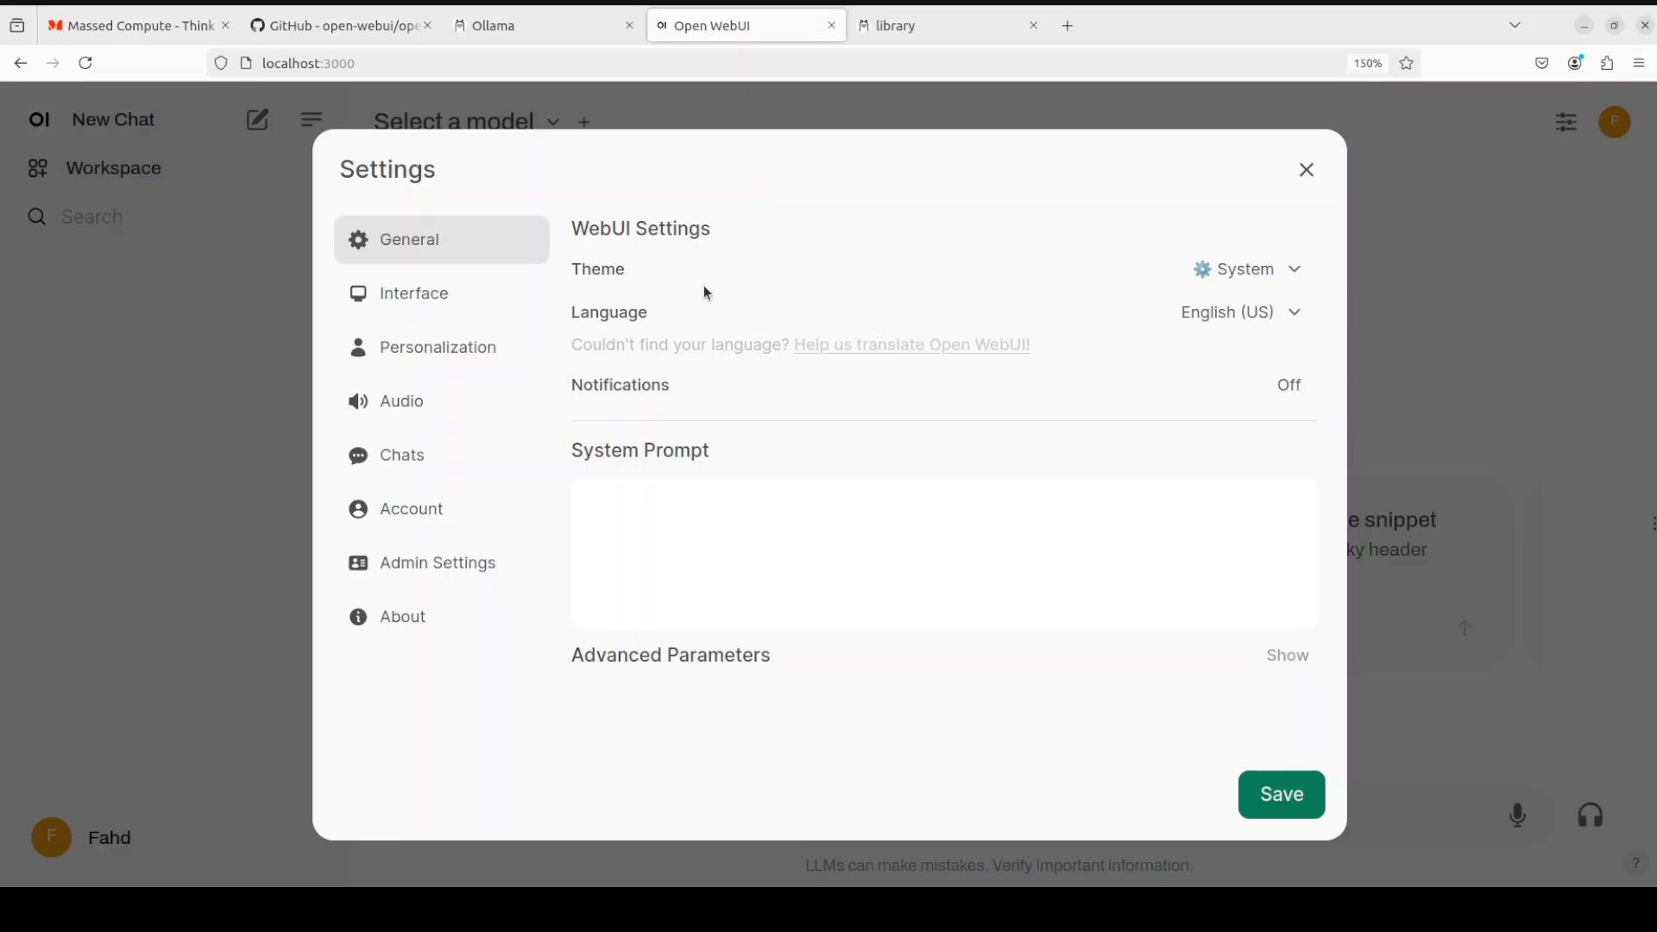
left_click(1245, 273)
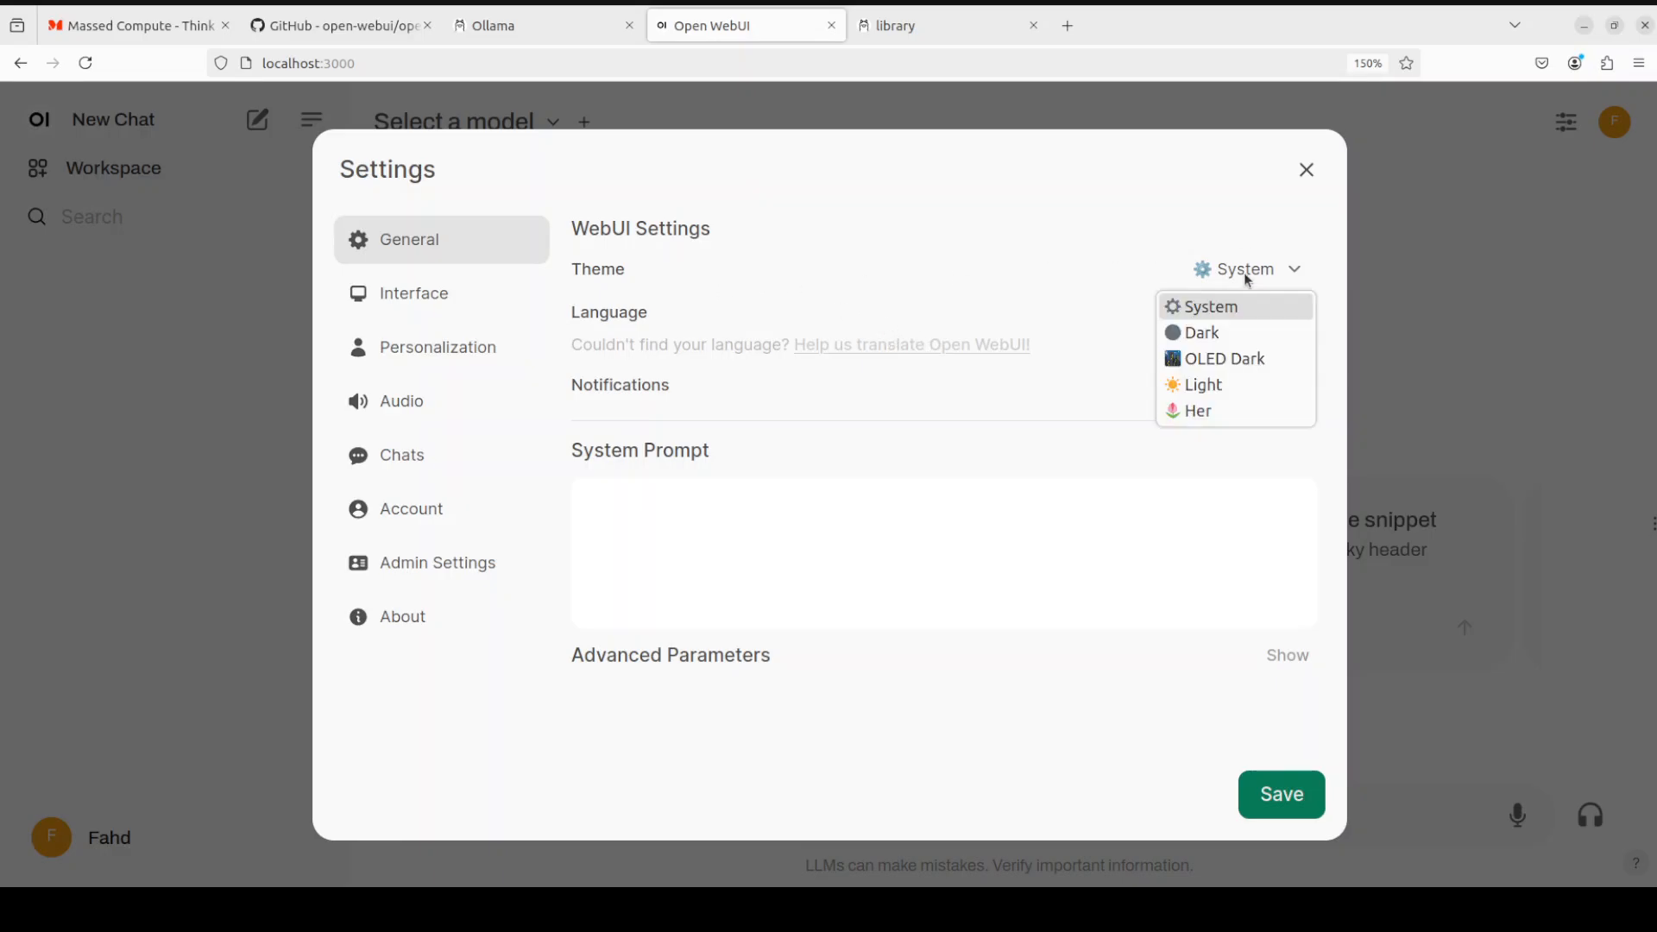
left_click(1234, 336)
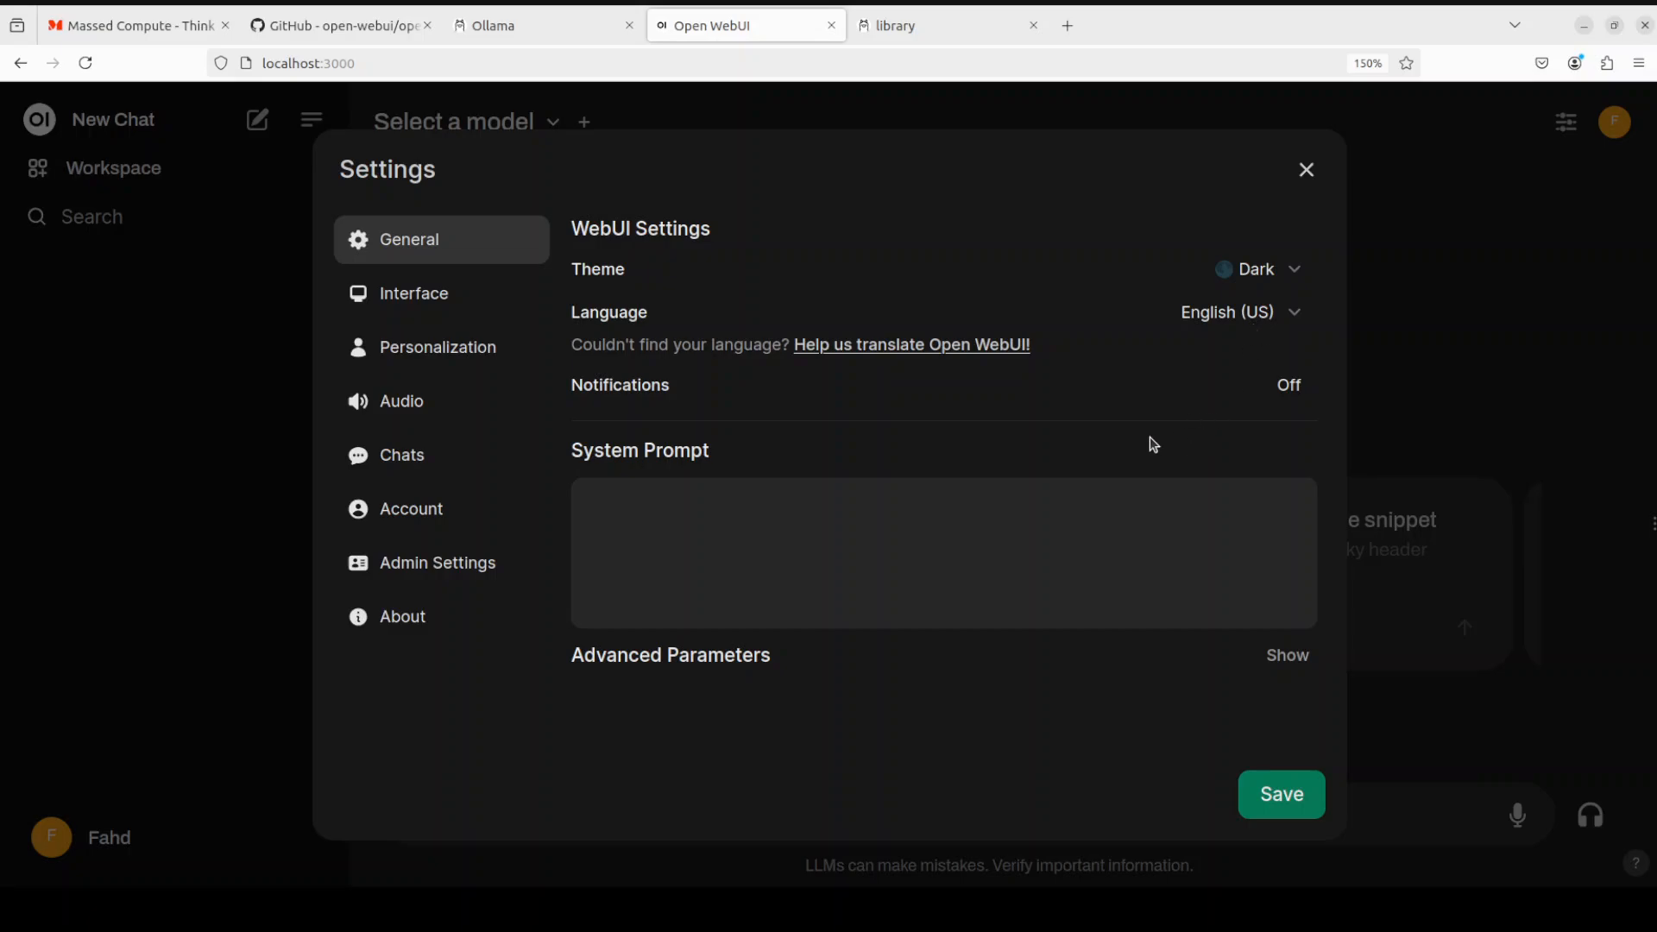
left_click(1299, 807)
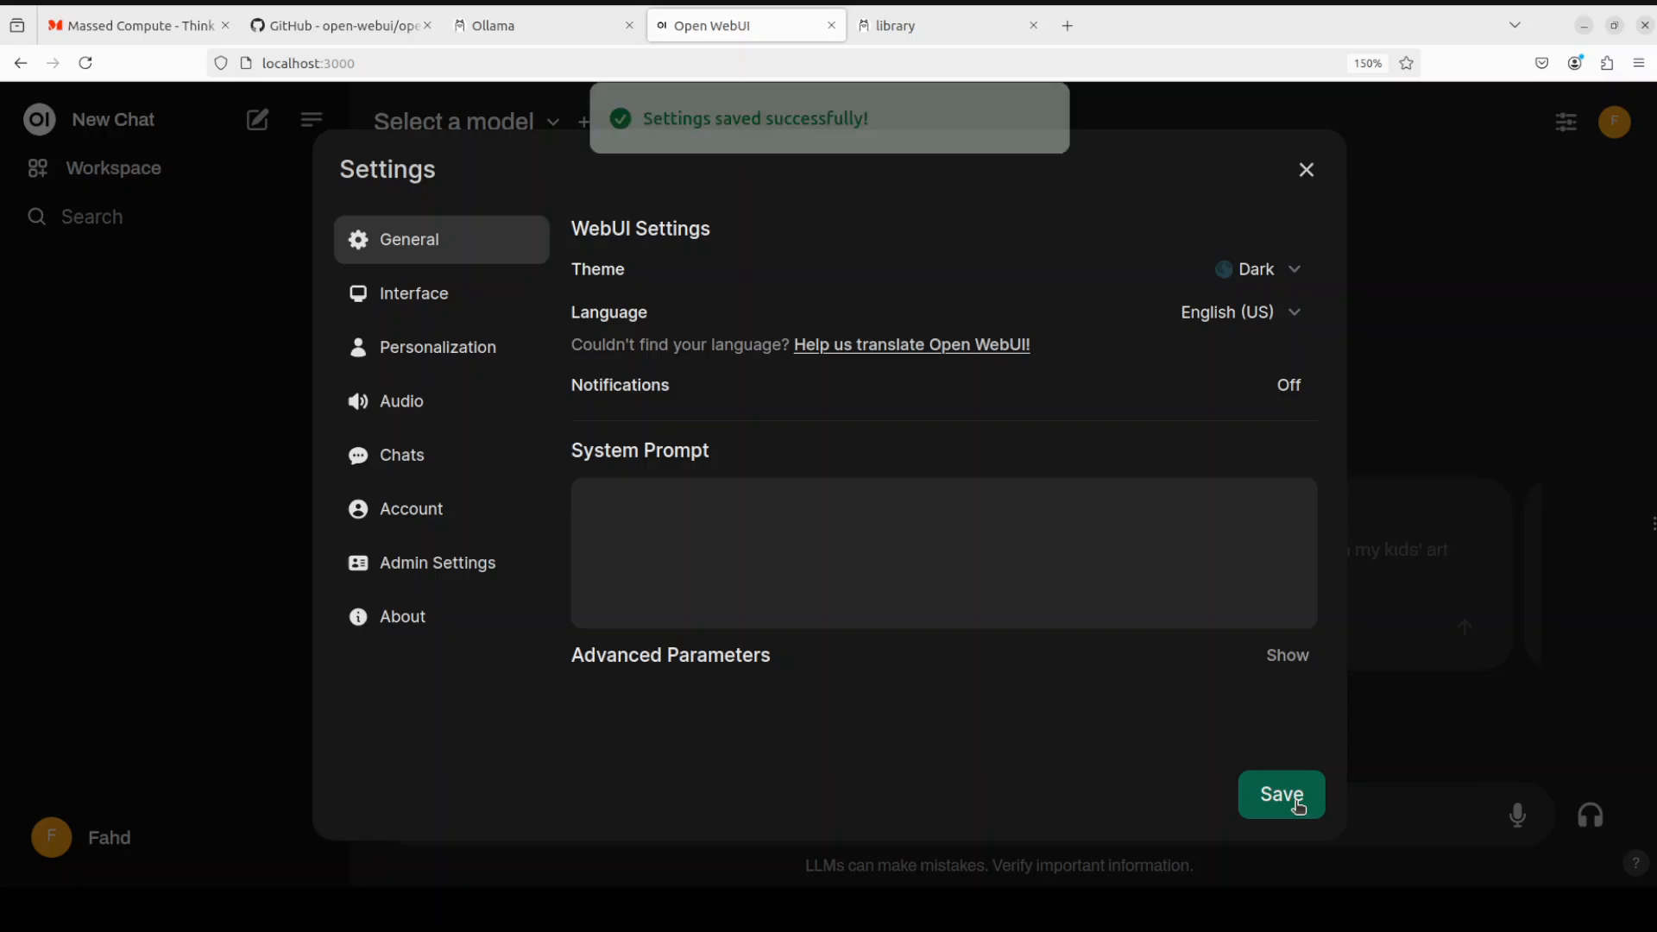
In the admin model settings, pull llama3.1 from Ollama.com, copying the model name from its Ollama library page
left_click(450, 572)
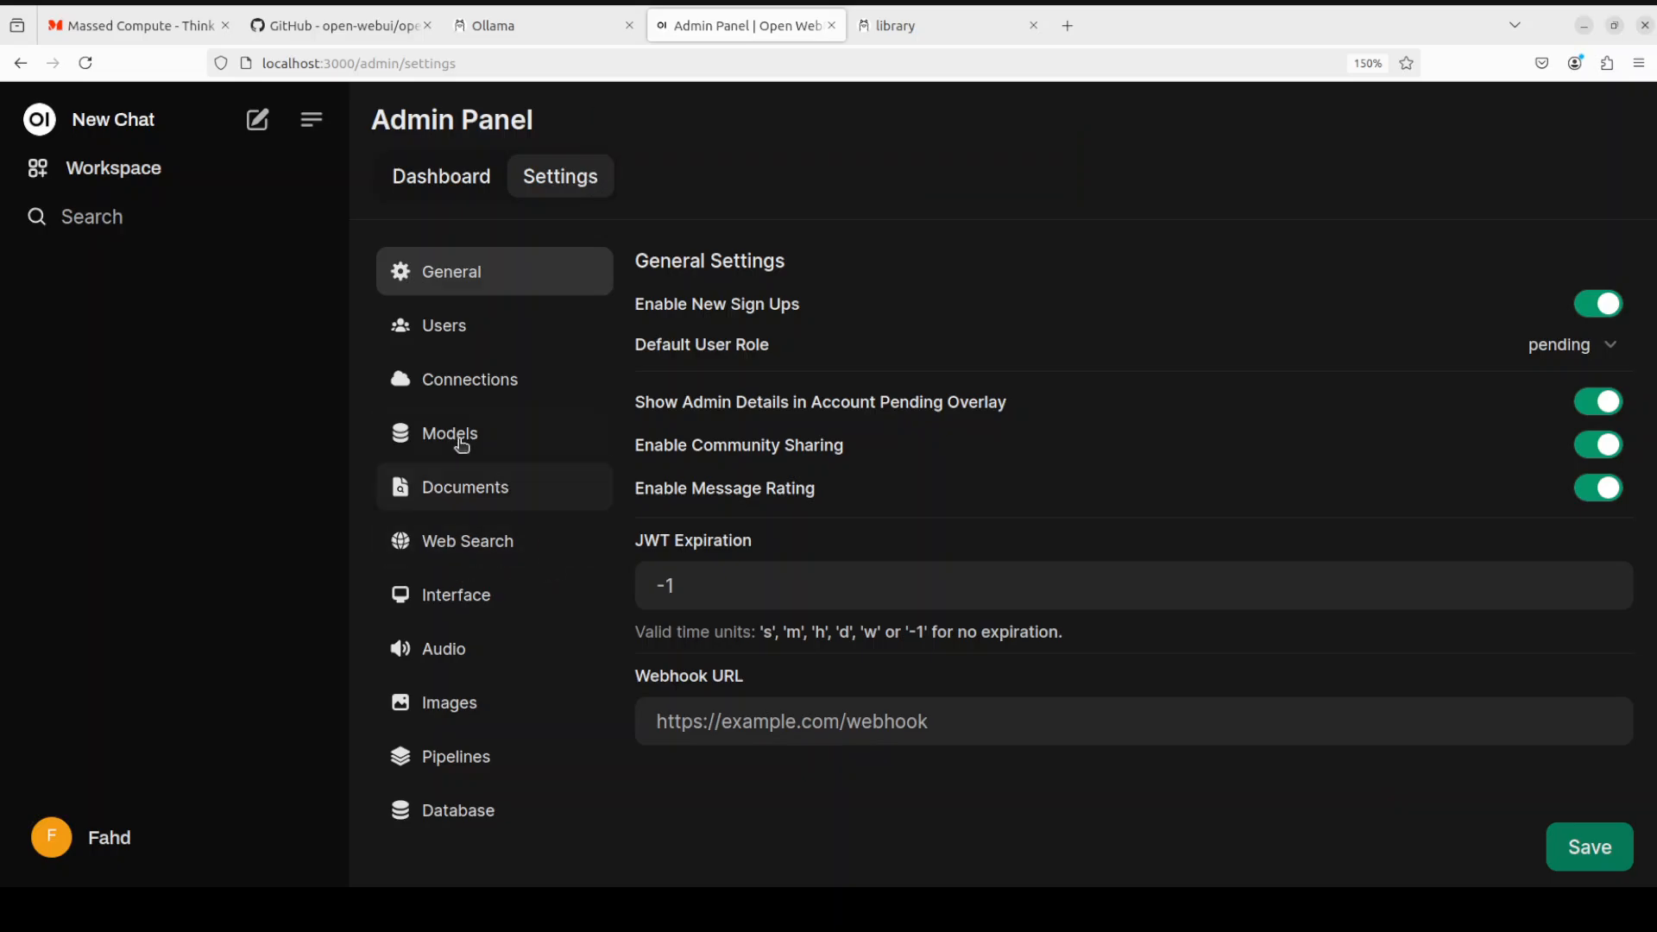
left_click(406, 439)
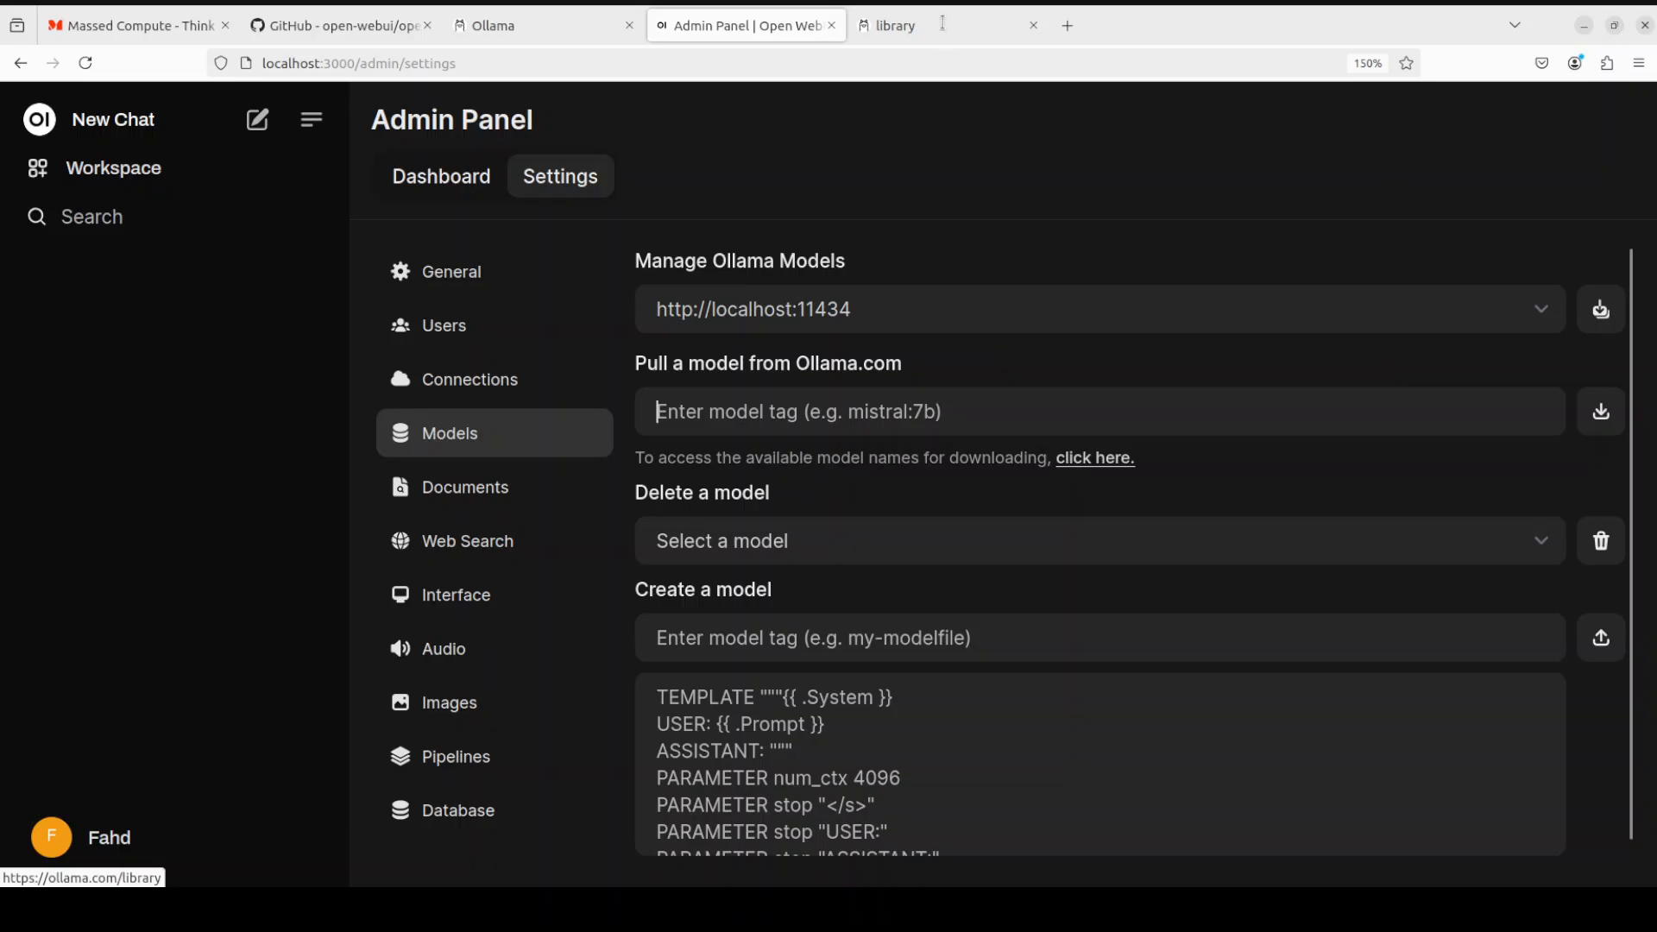
left_click(942, 24)
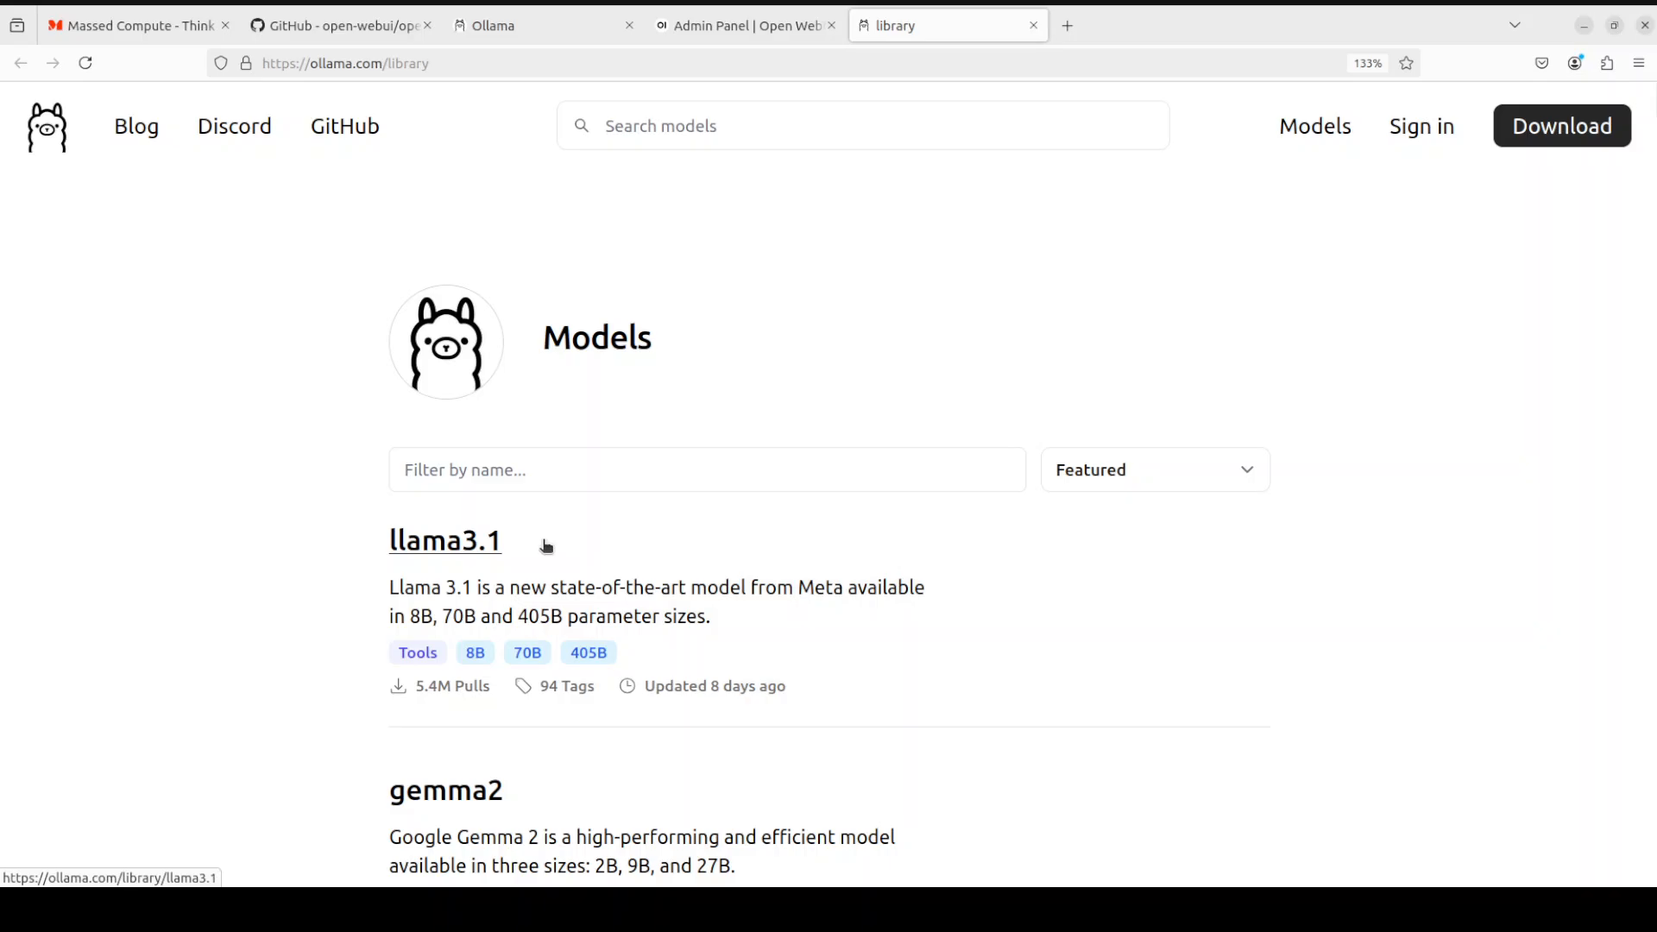
left_click(423, 547)
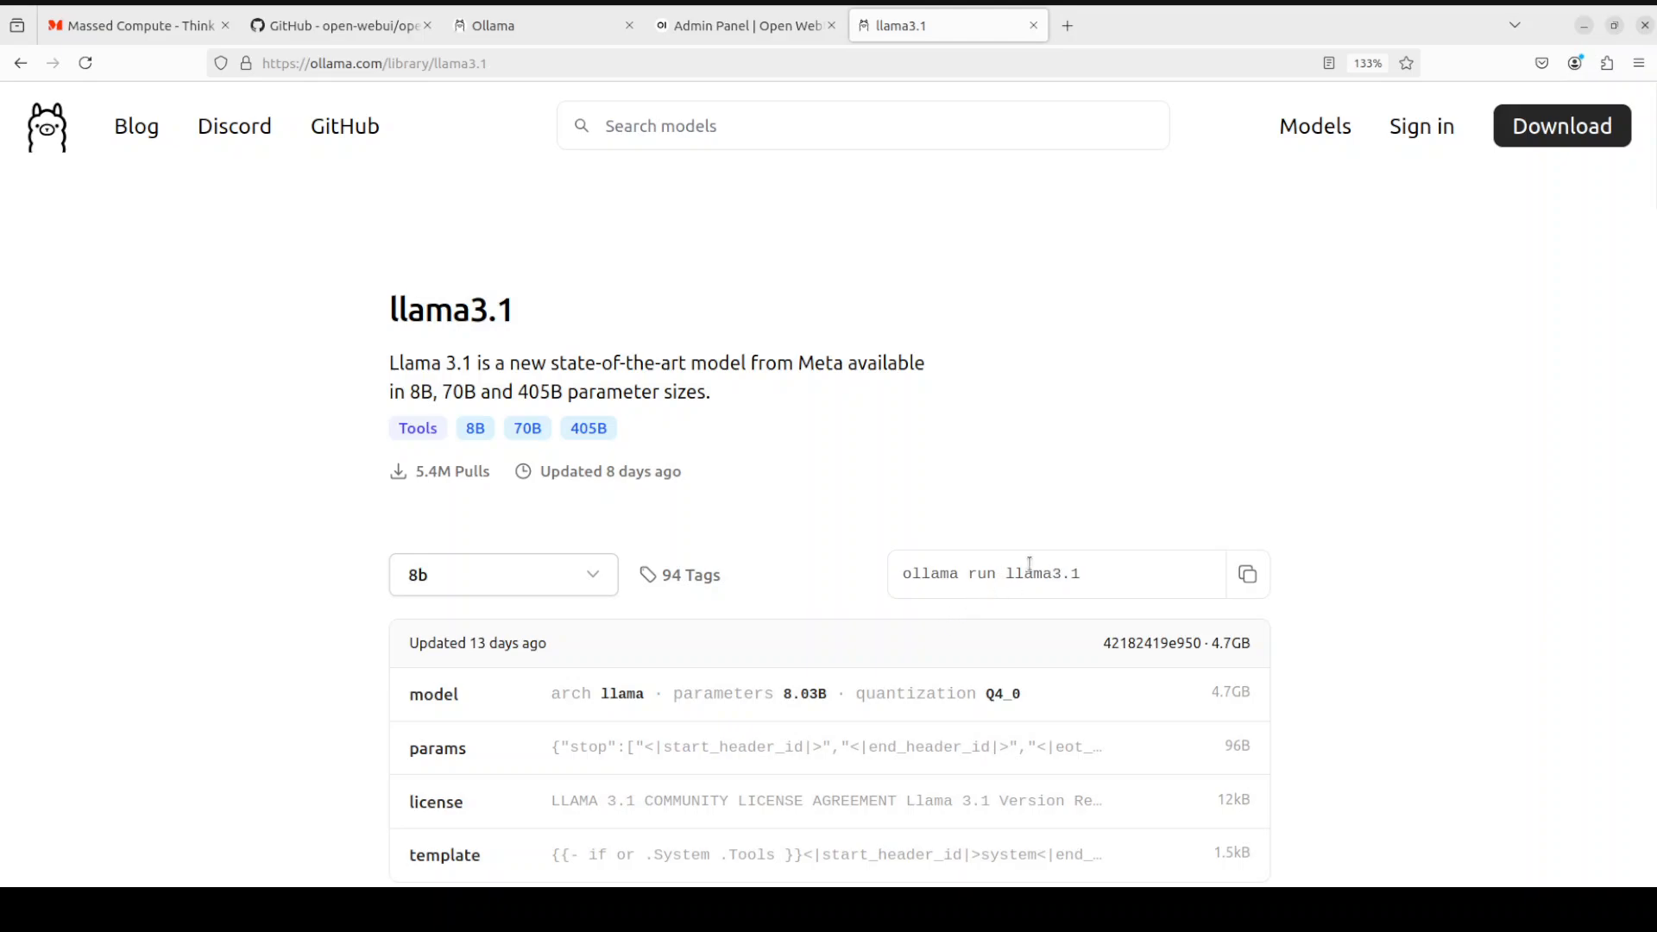
left_click_drag(1007, 571, 1078, 573)
key("ctrl+c")
left_click(725, 24)
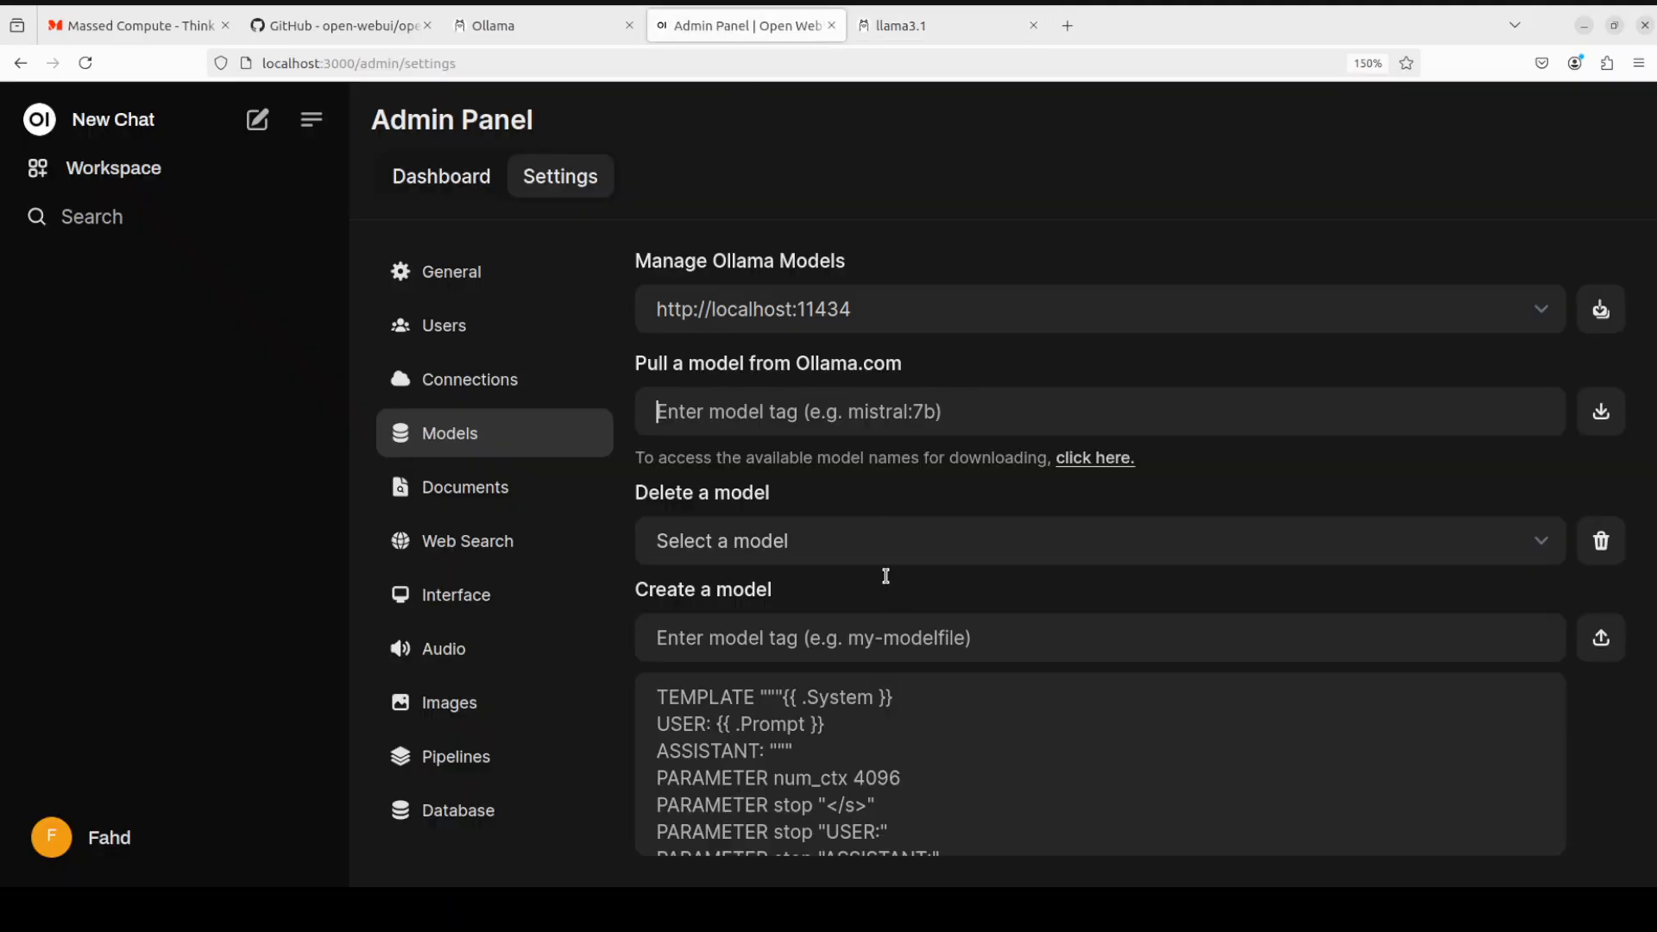
key("ctrl+v")
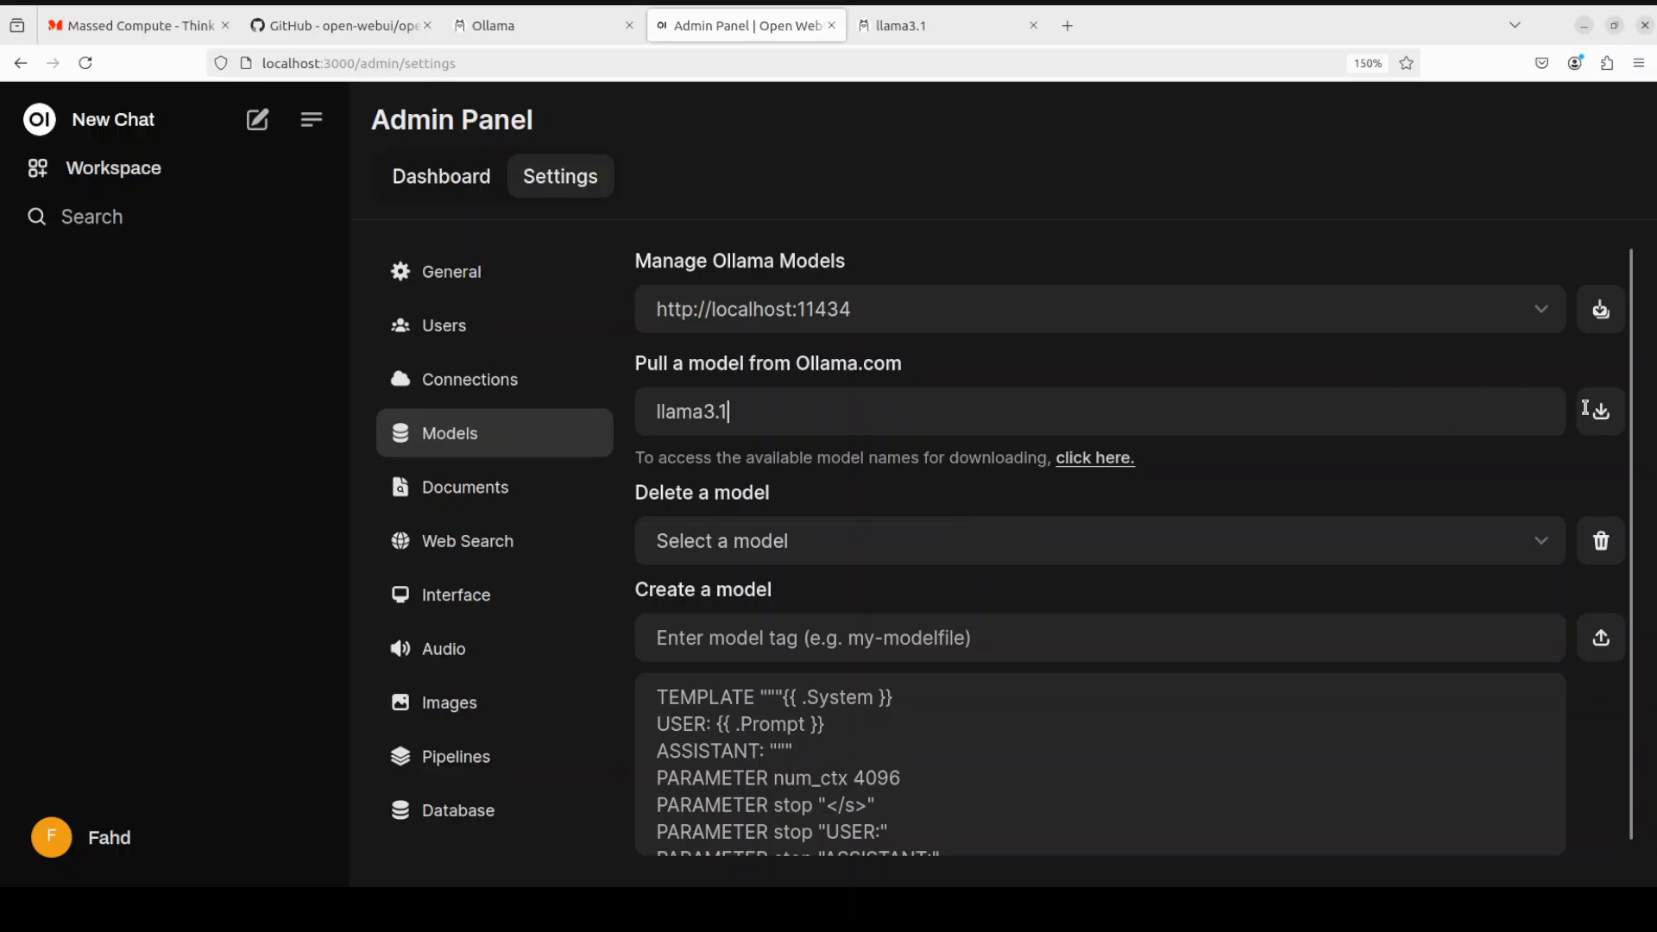
left_click(1605, 416)
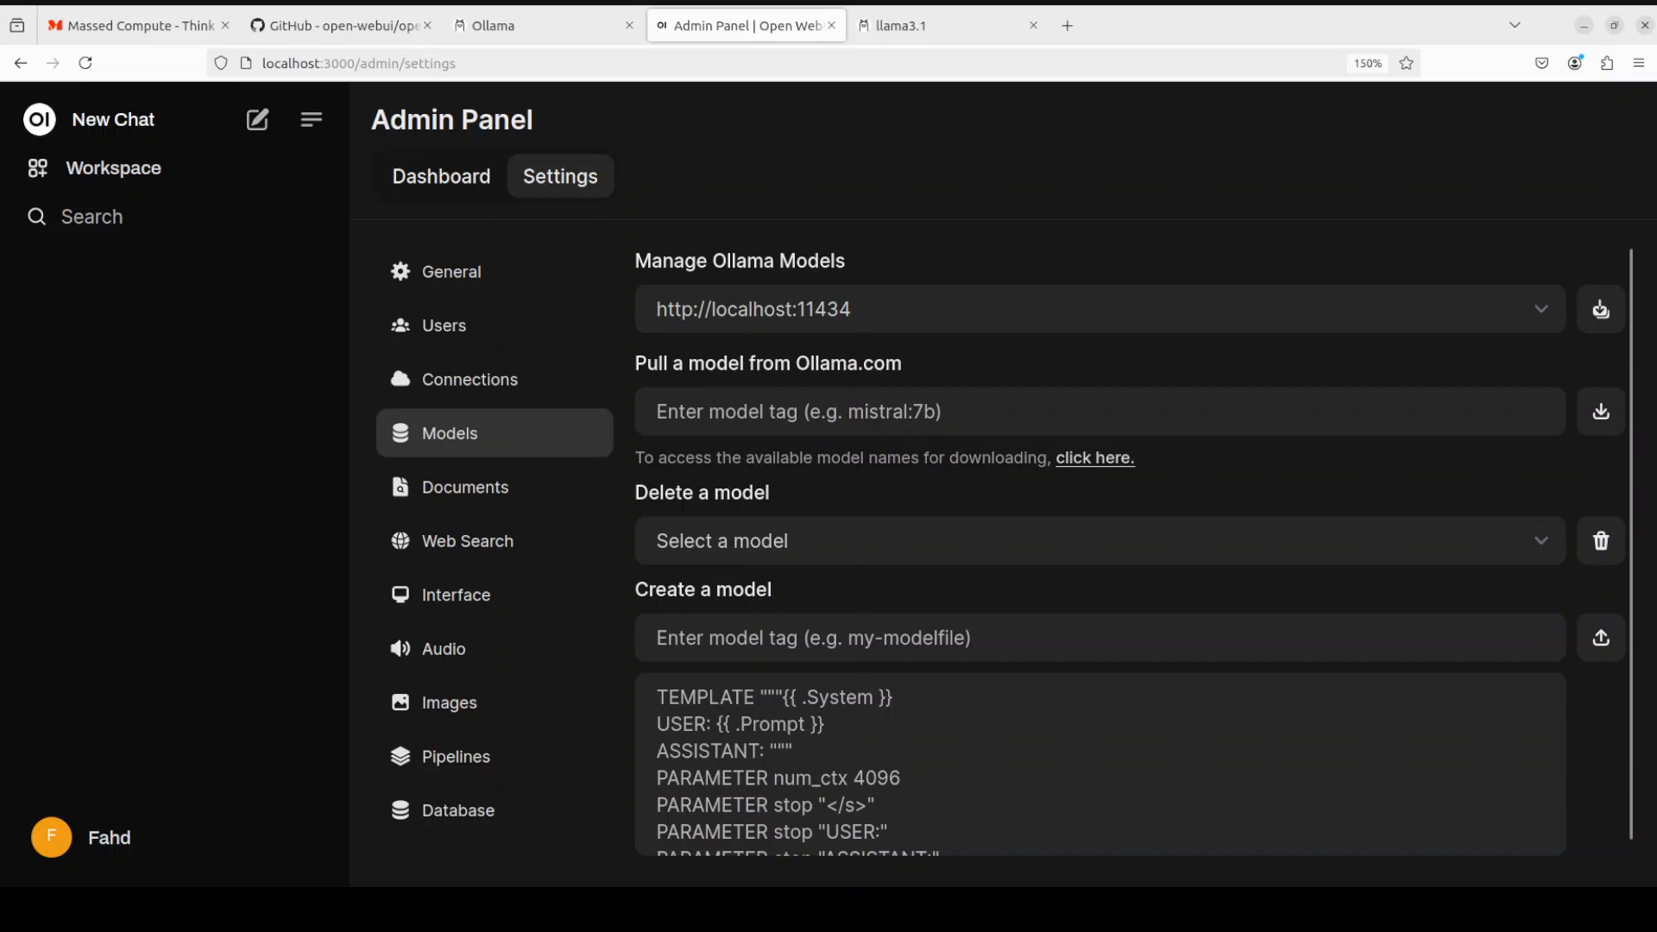
Check the deletable models by selecting llama3.1:latest without deleting it, and view the user list on the admin dashboard
left_click(708, 549)
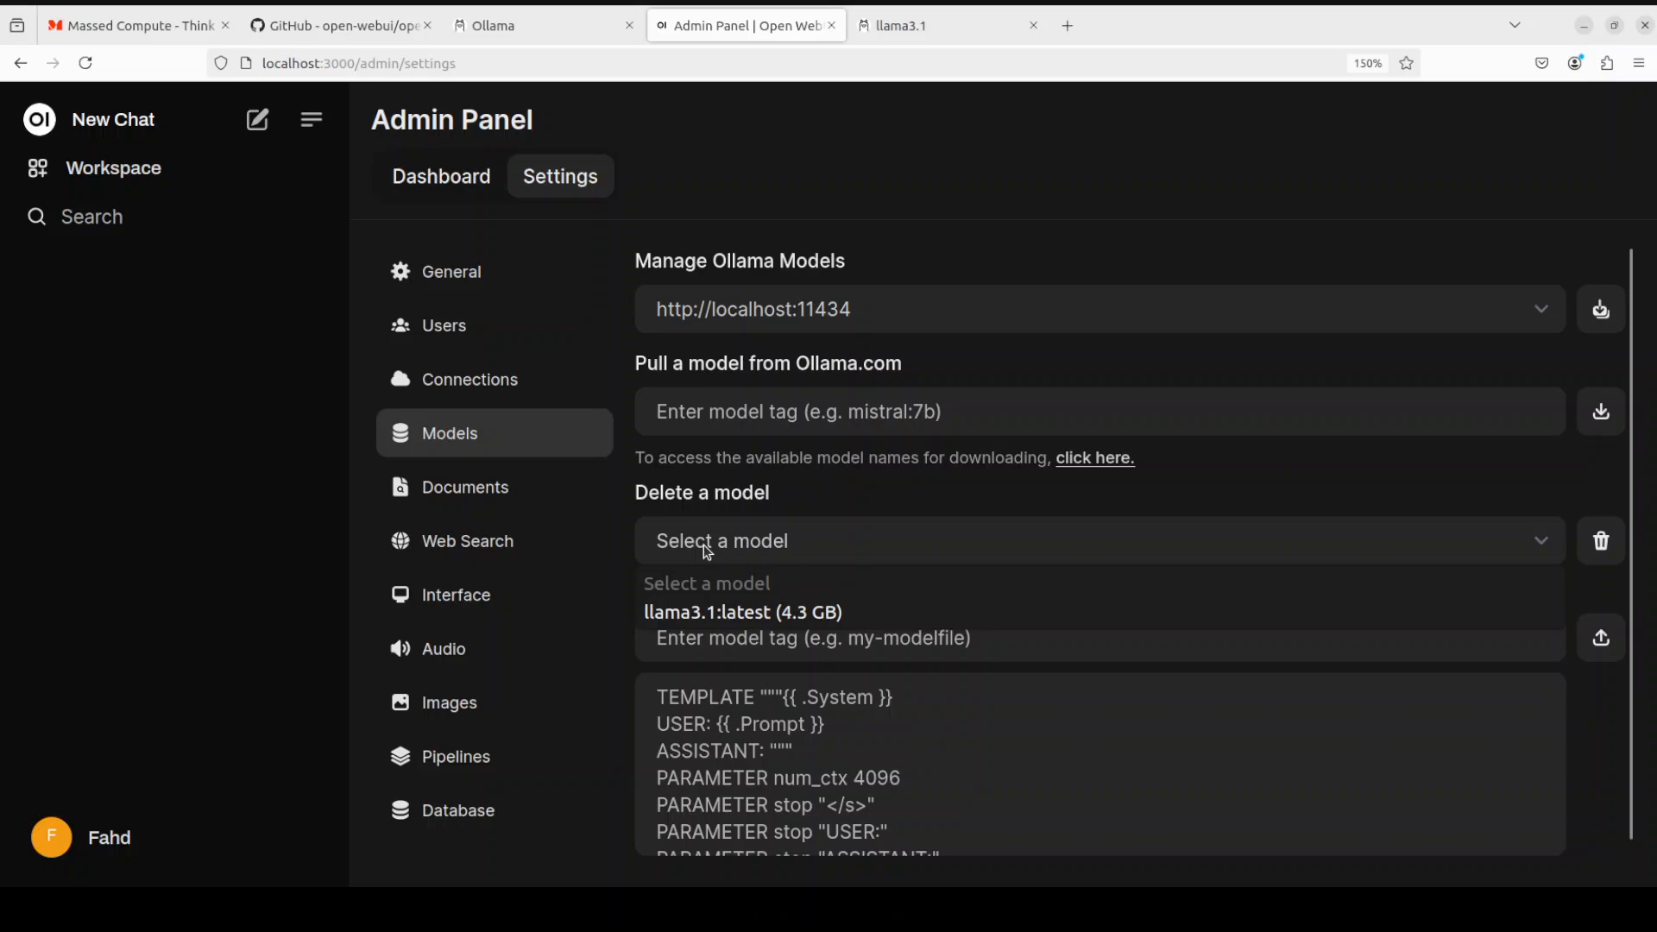
left_click(706, 611)
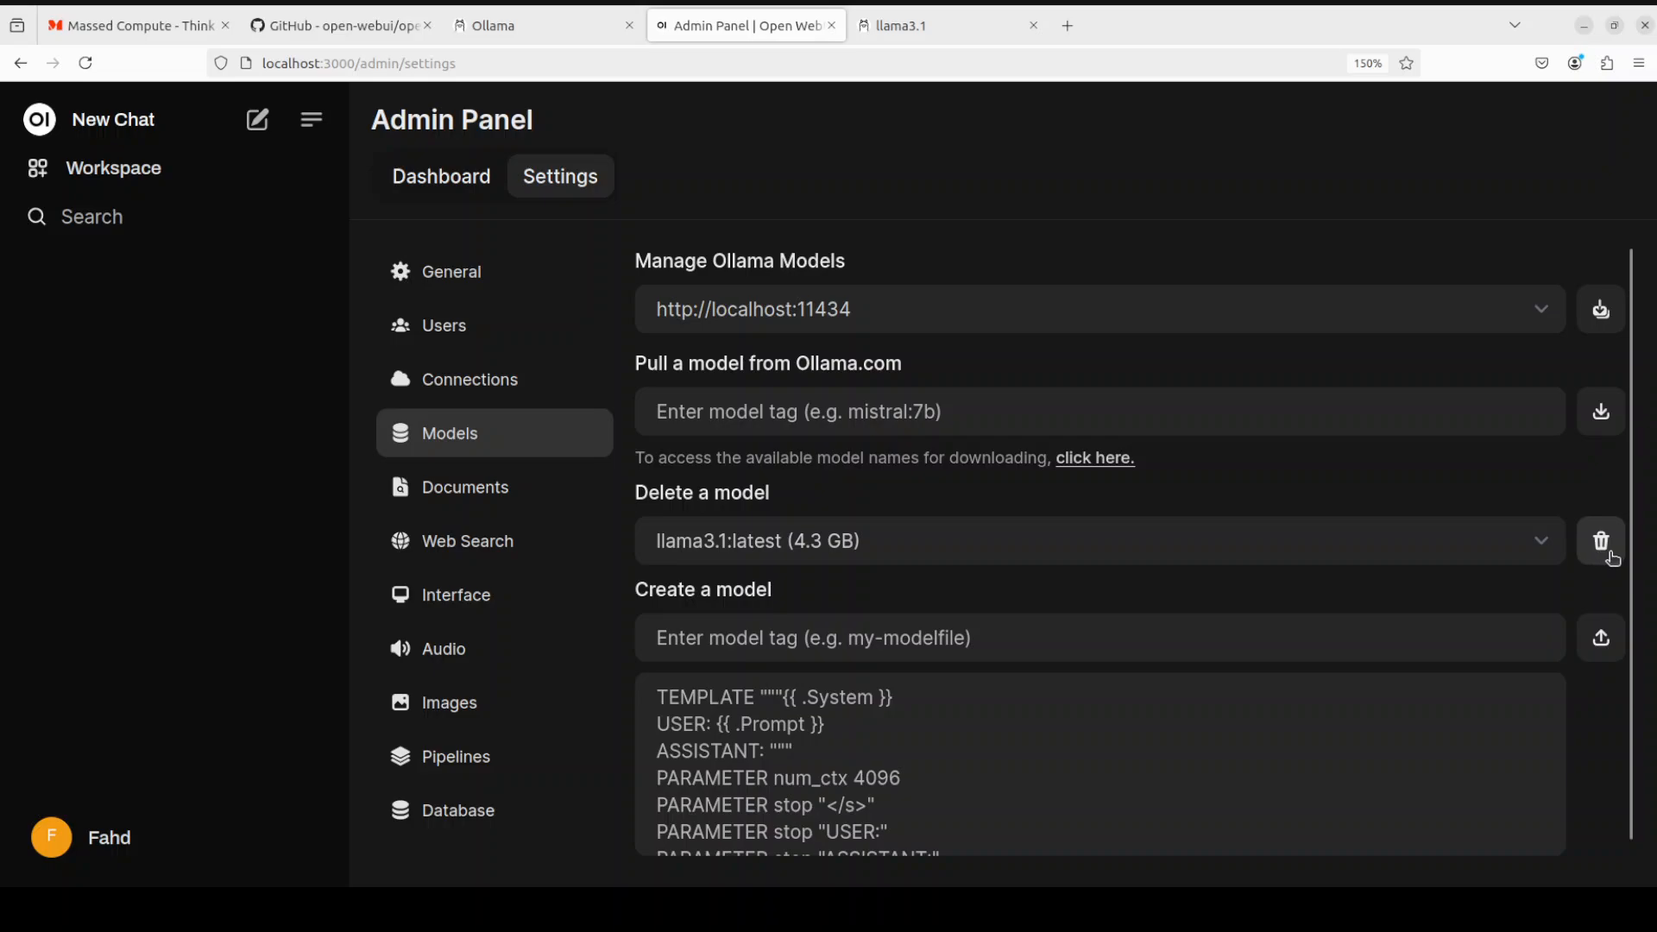
left_click_drag(1627, 624, 1630, 453)
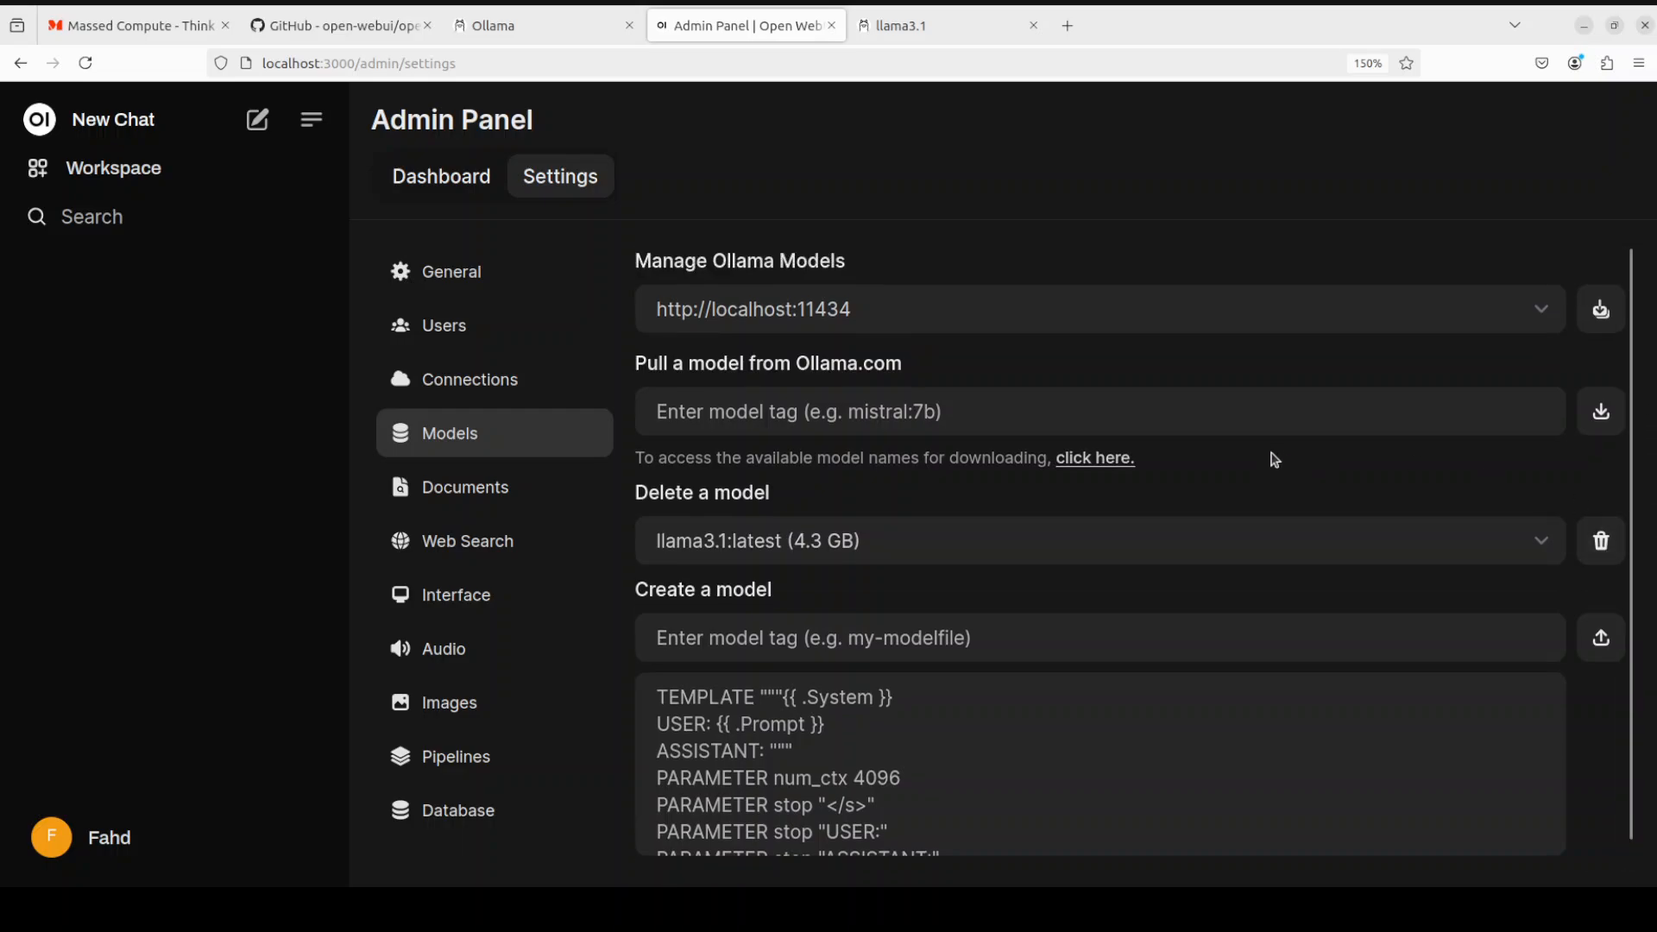
left_click(438, 186)
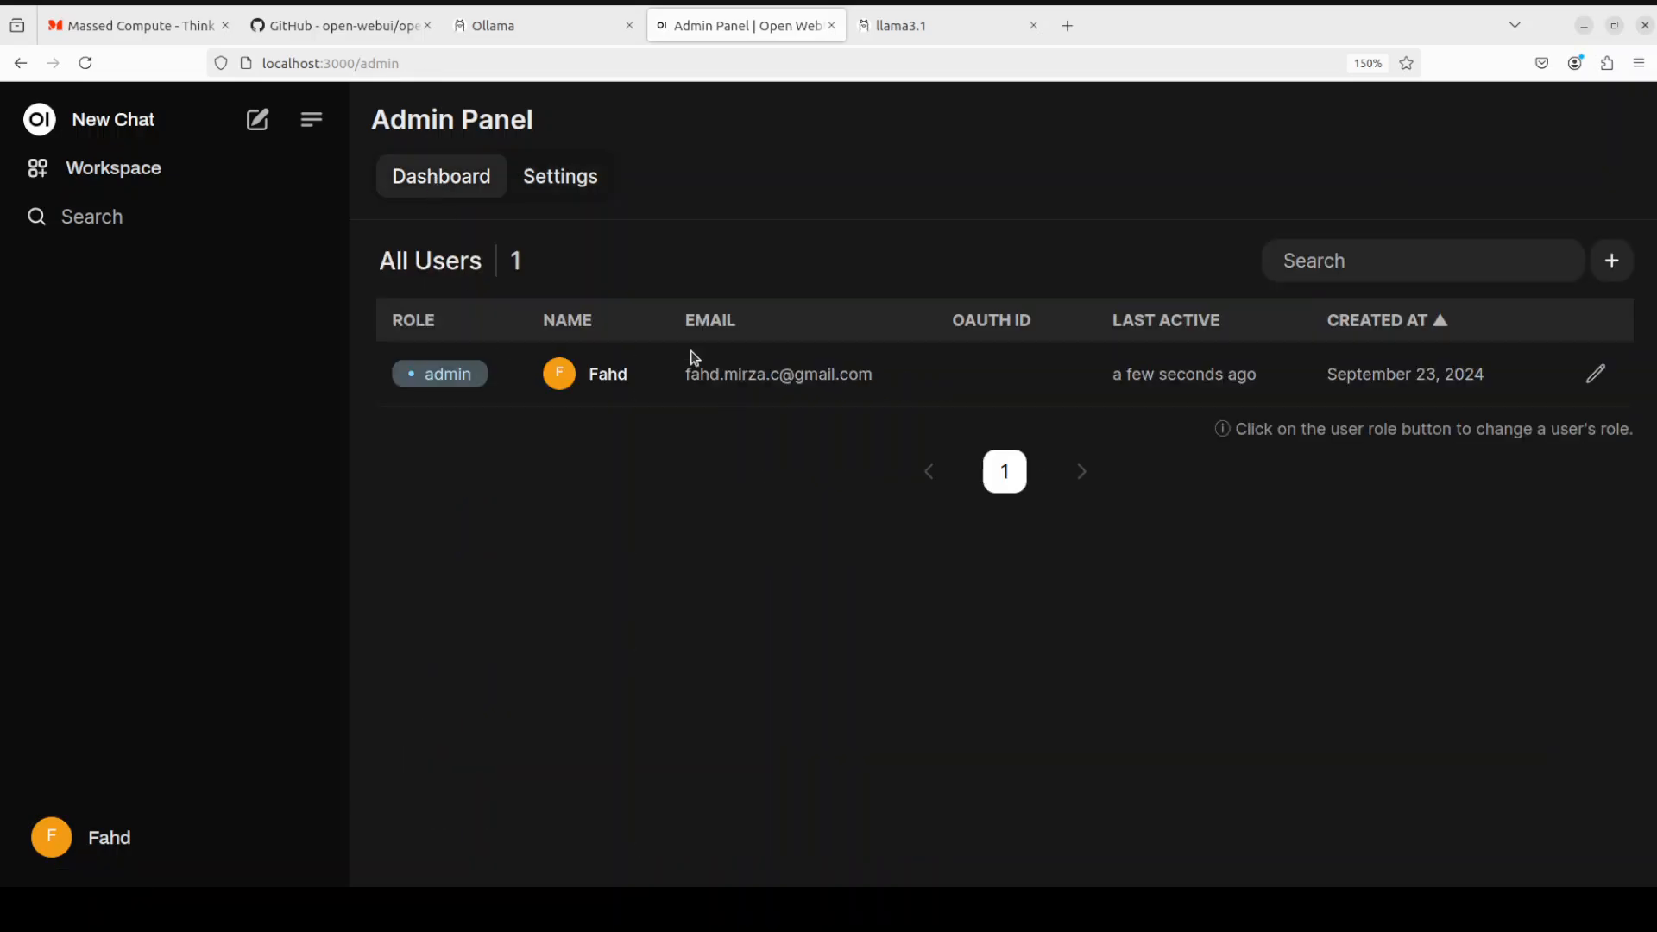
Start a new chat with the llama3.1:latest model and send the message "what is happiness"
left_click(41, 126)
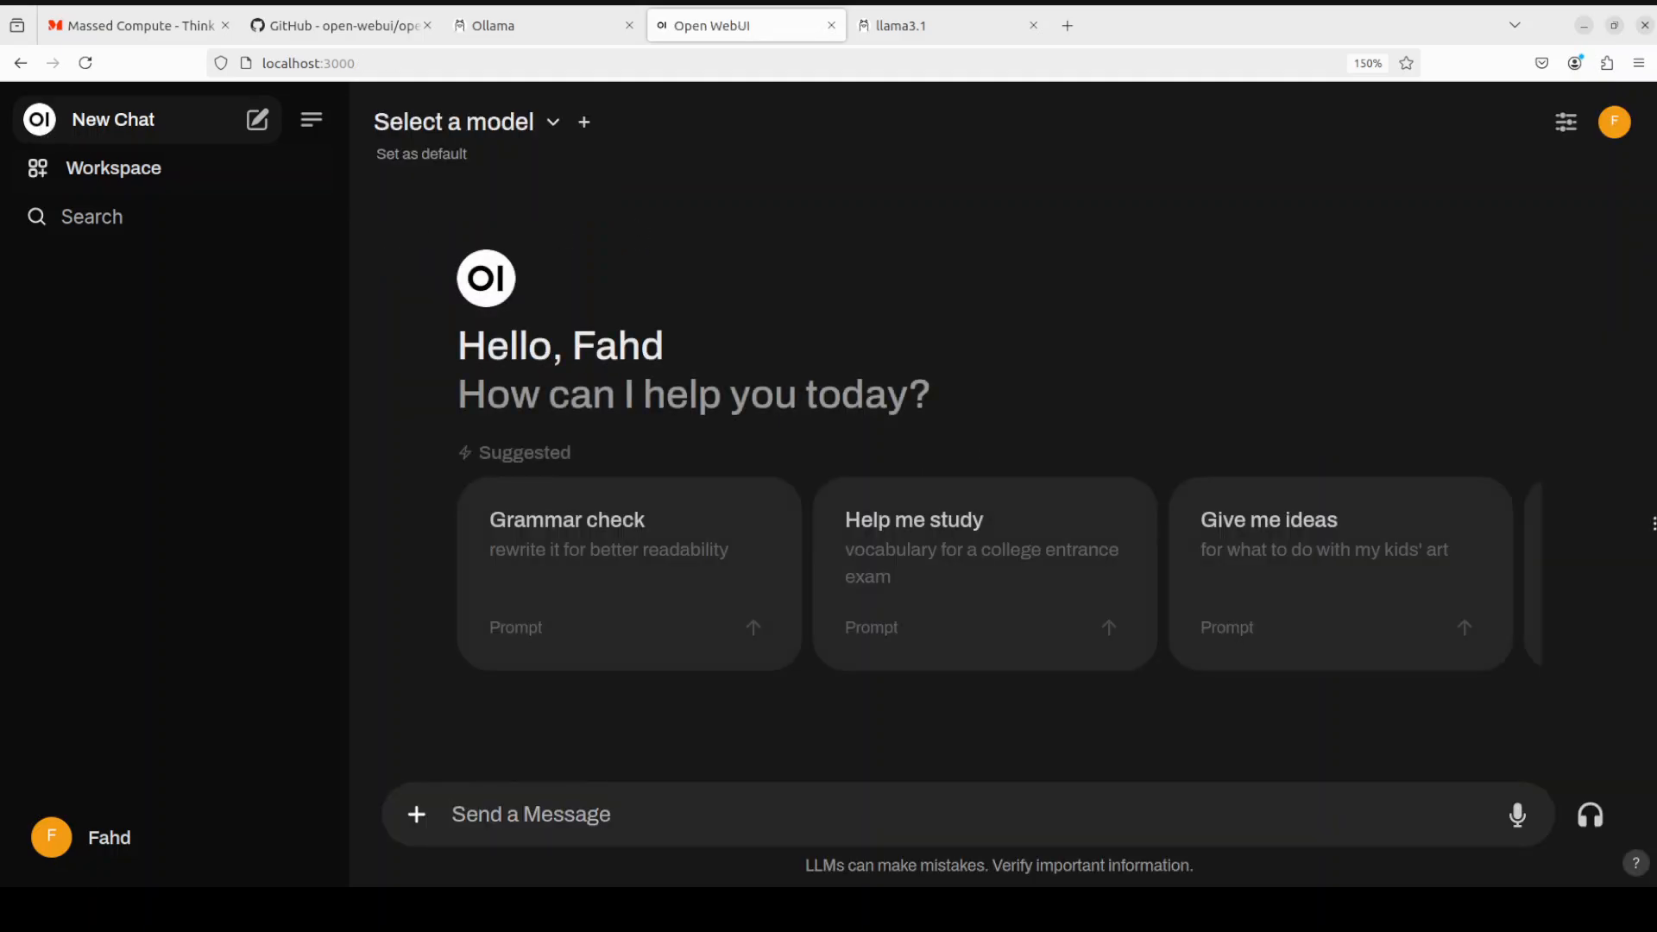
left_click(555, 127)
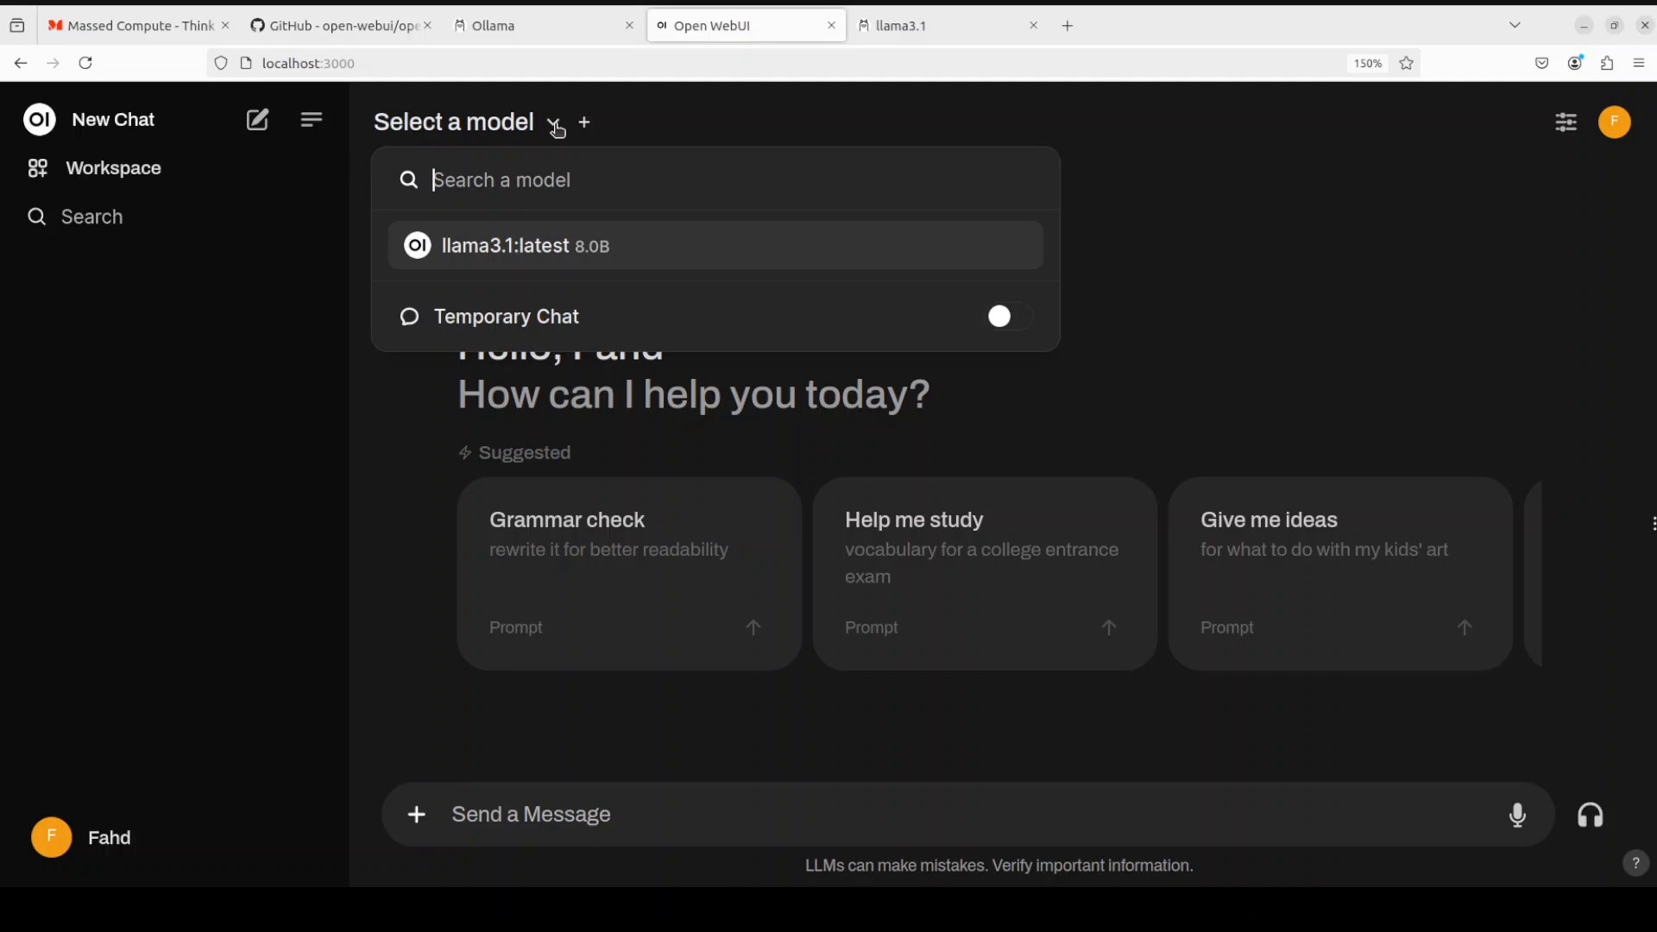
left_click(536, 249)
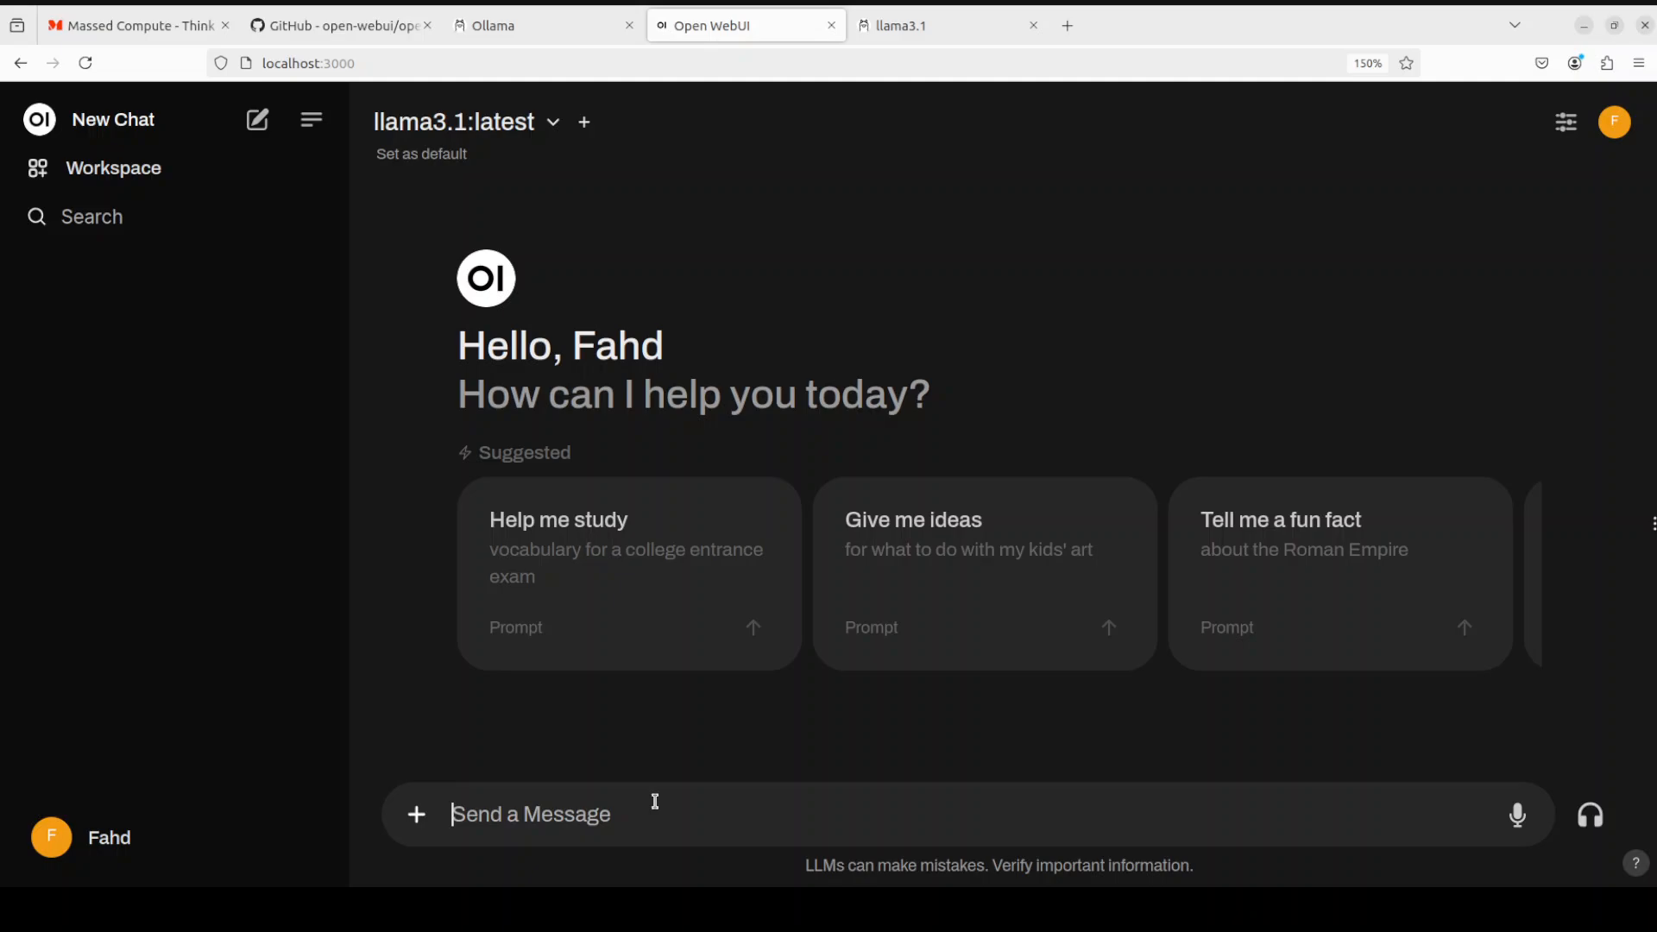
type("what ")
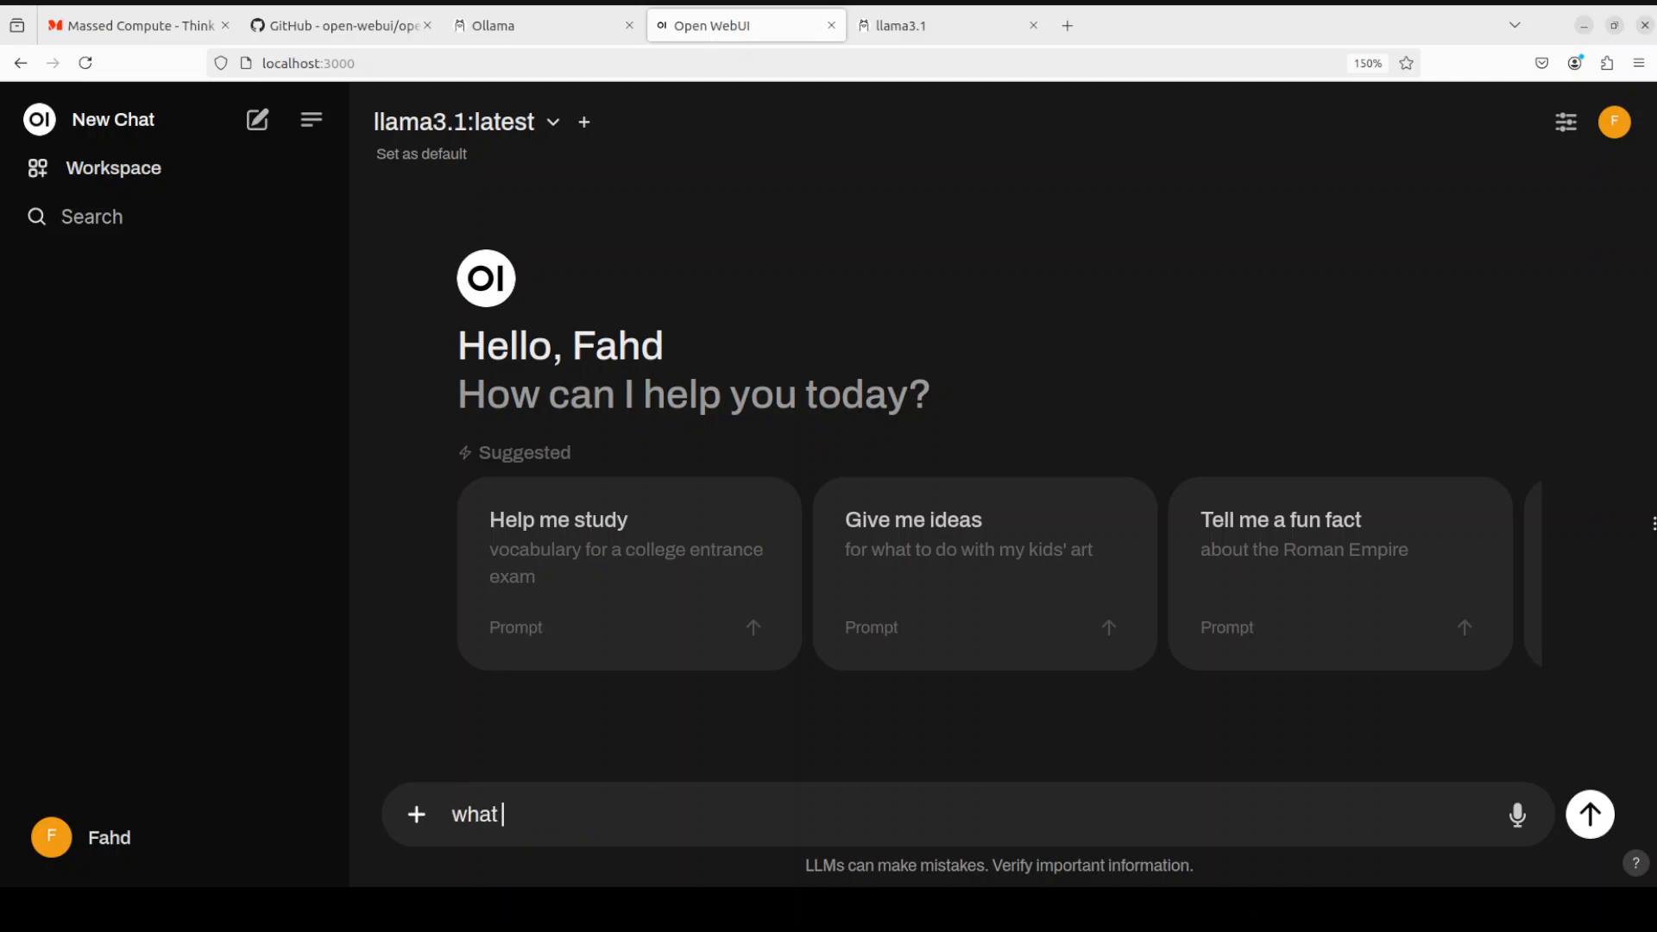
type("is happiness")
key("Return")
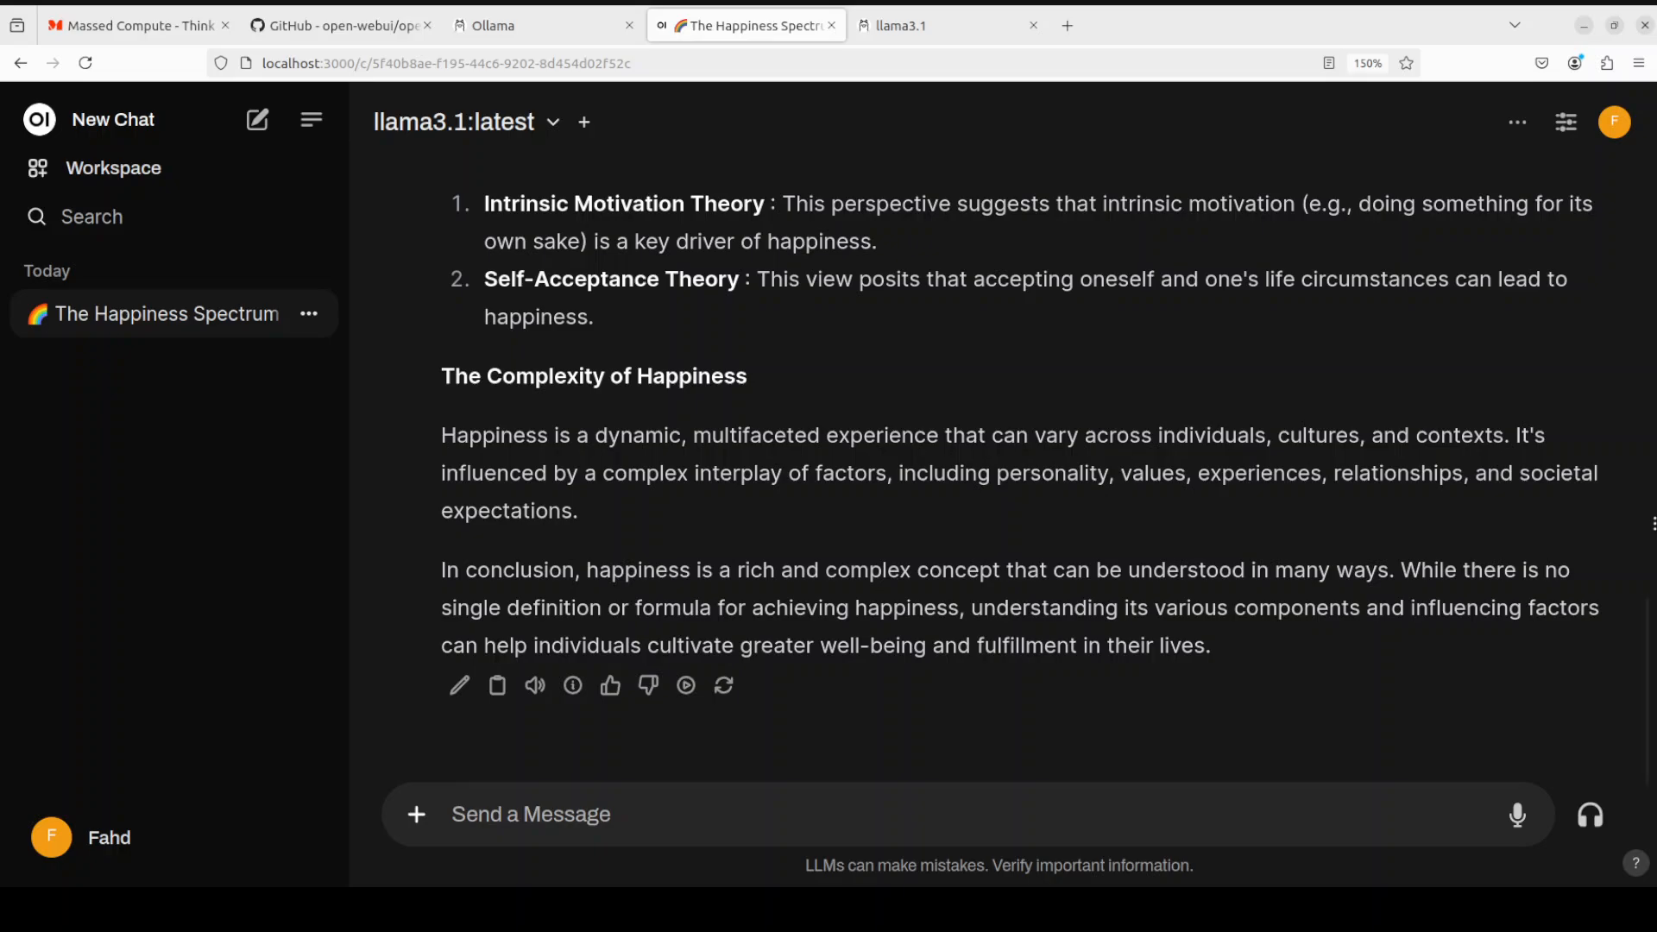
Switch to the open-webui GitHub repository page and view its README
left_click(343, 26)
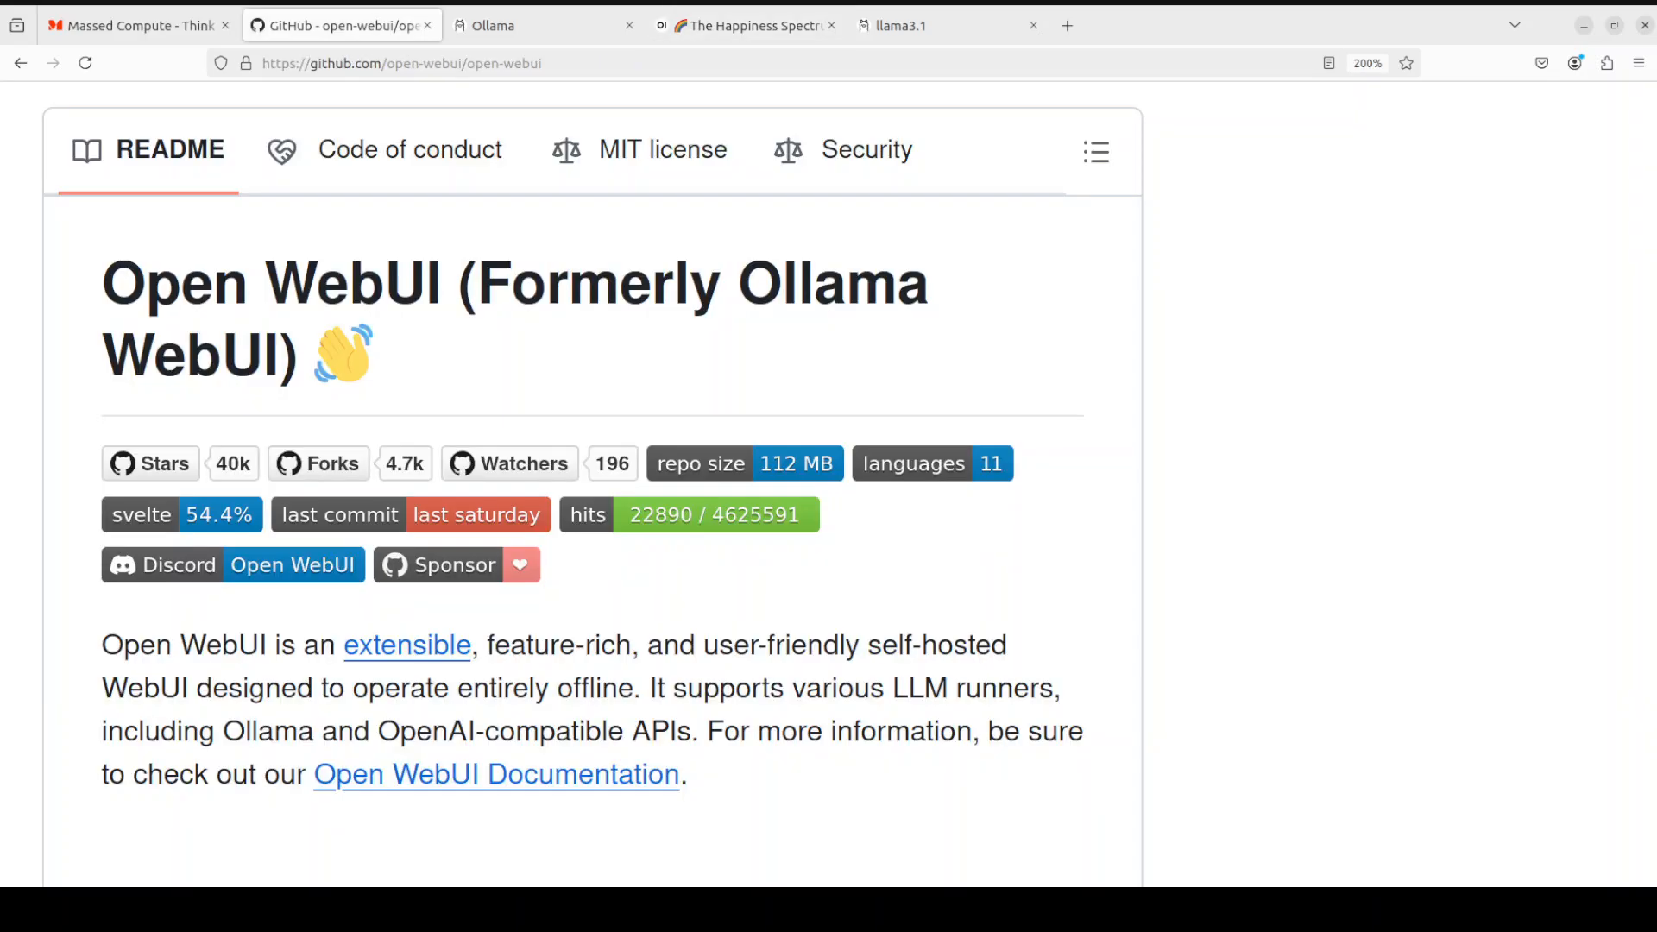